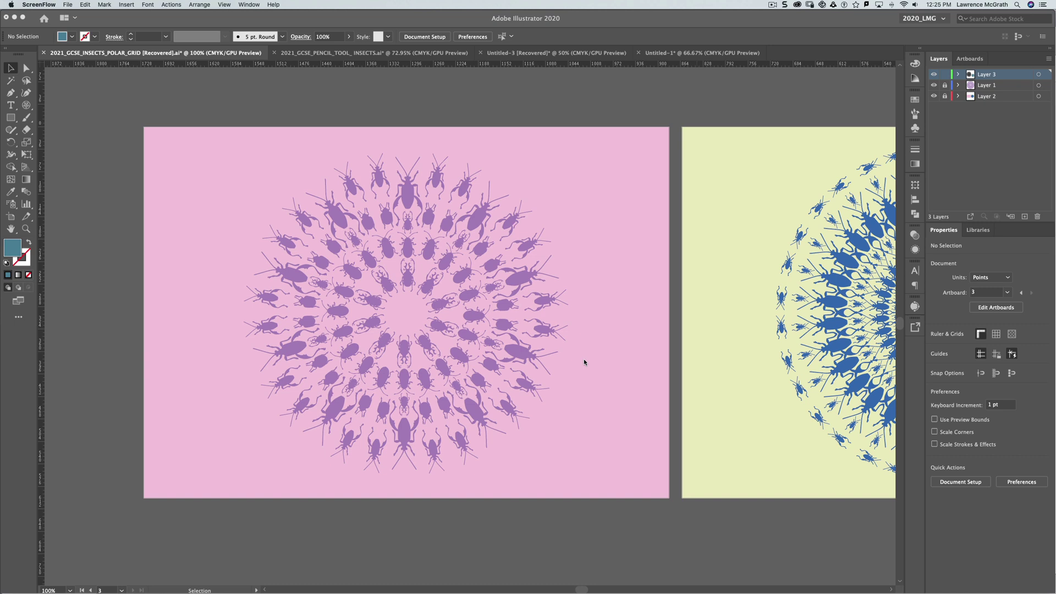
Bring Illustrator forward and scroll right to show the finished black beetle mandala
left_click(584, 591)
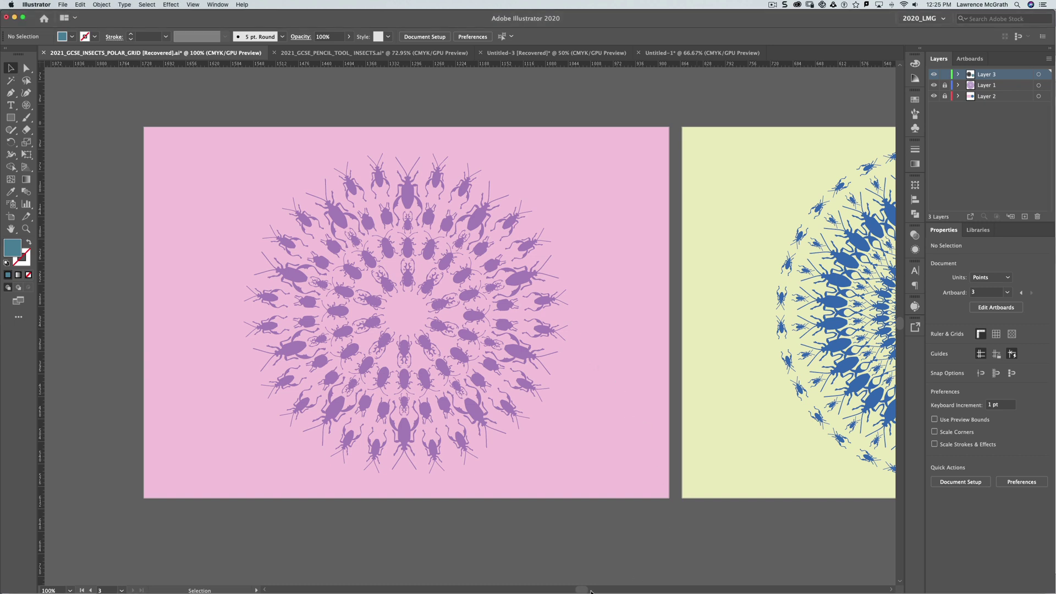
left_click_drag(589, 592, 637, 590)
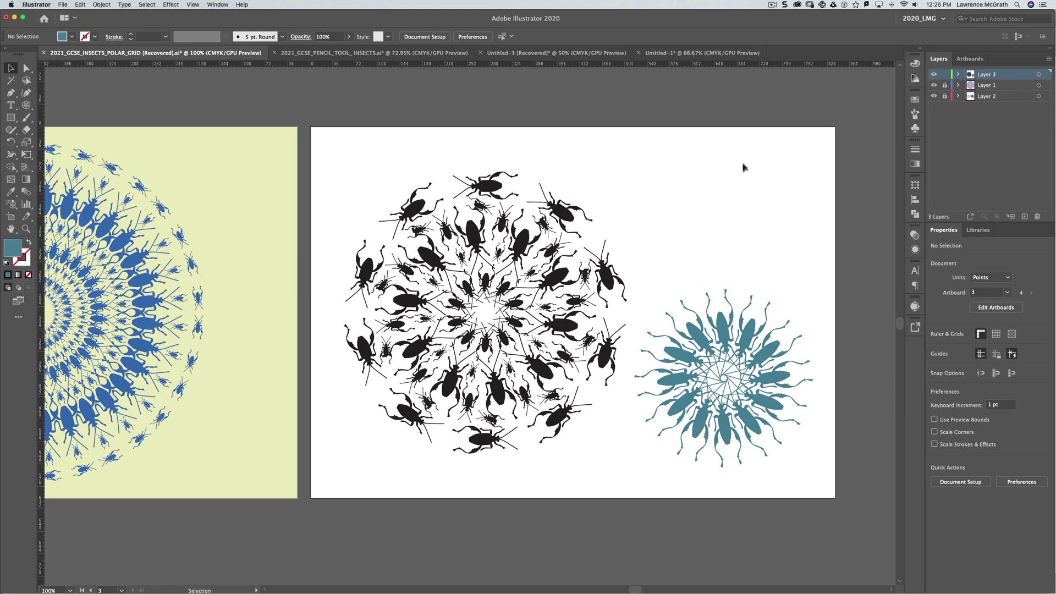
In Untitled-1, inspect each of the three beetles, then pick the Polar Grid Tool
left_click(687, 53)
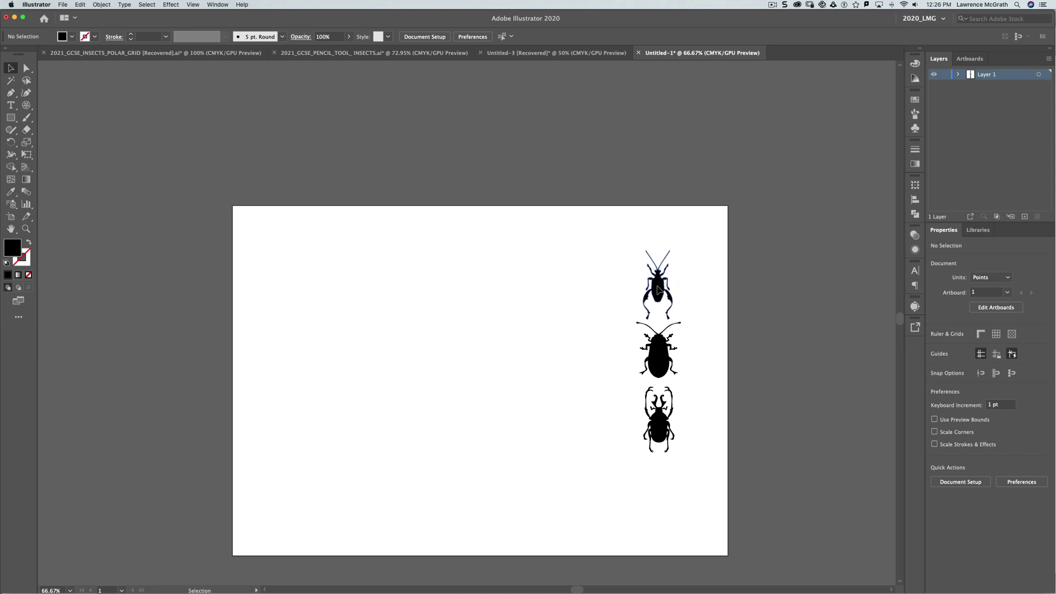
left_click(658, 290)
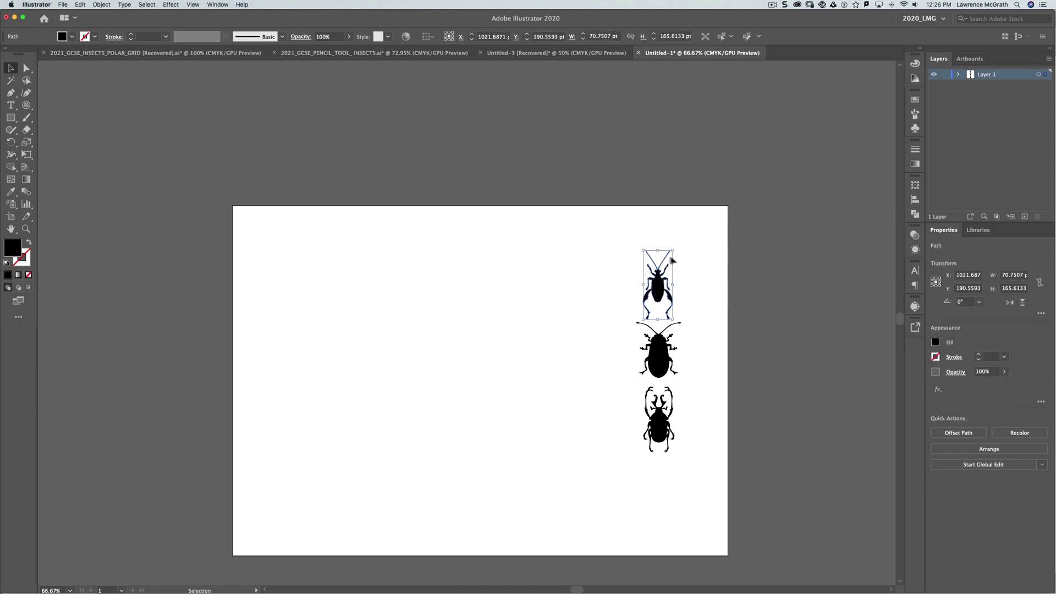
left_click(661, 368)
left_click(668, 434)
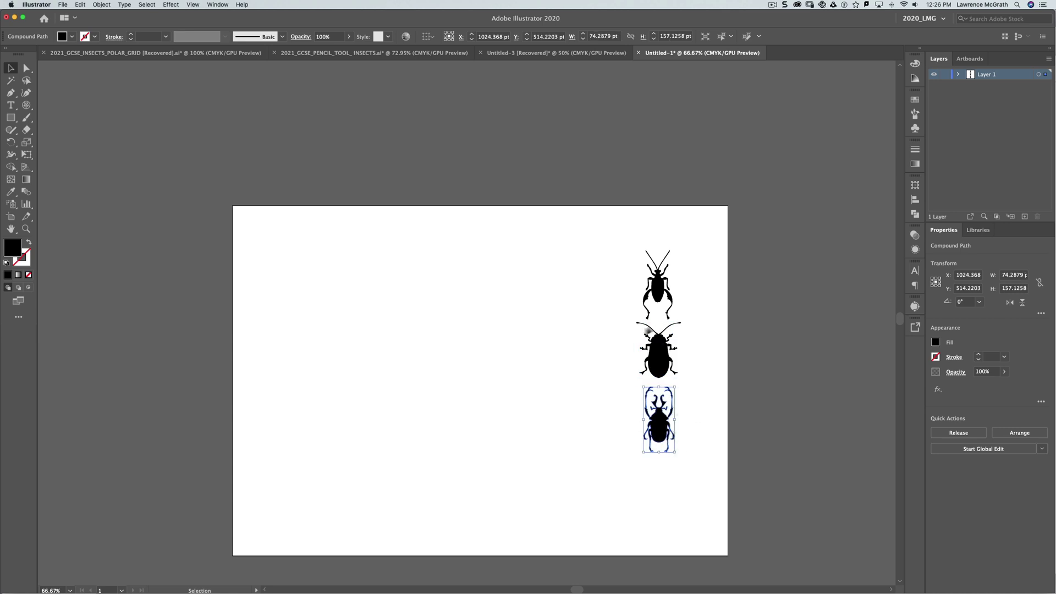
left_click(471, 366)
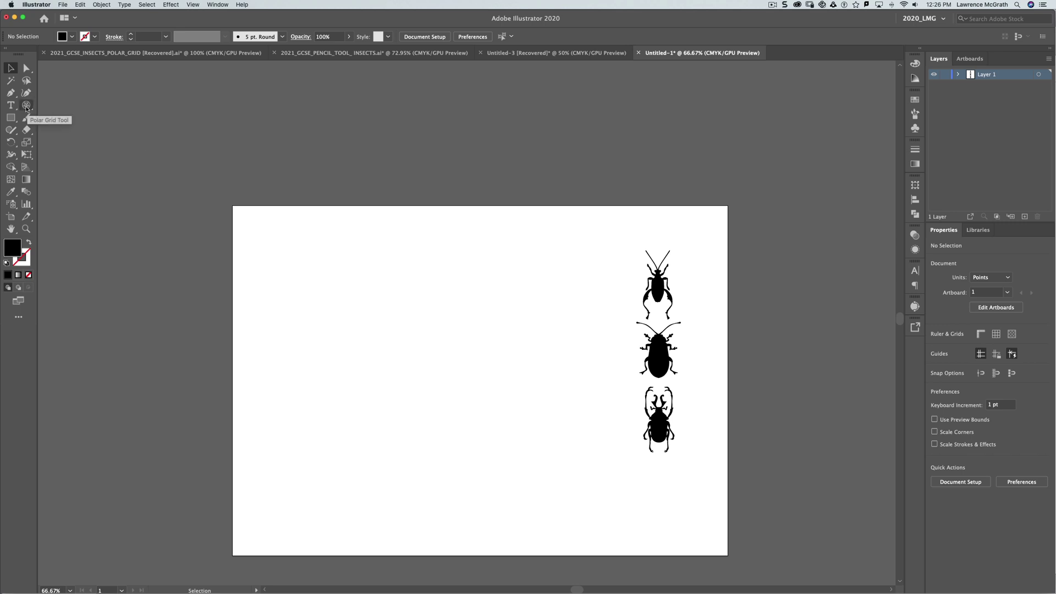
left_click(26, 108)
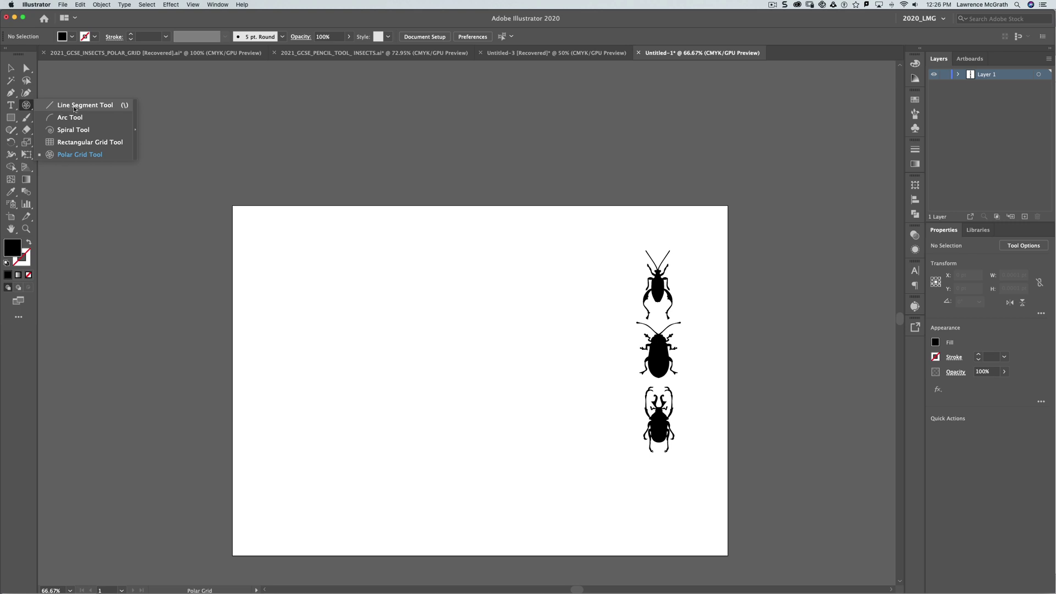
left_click(26, 105)
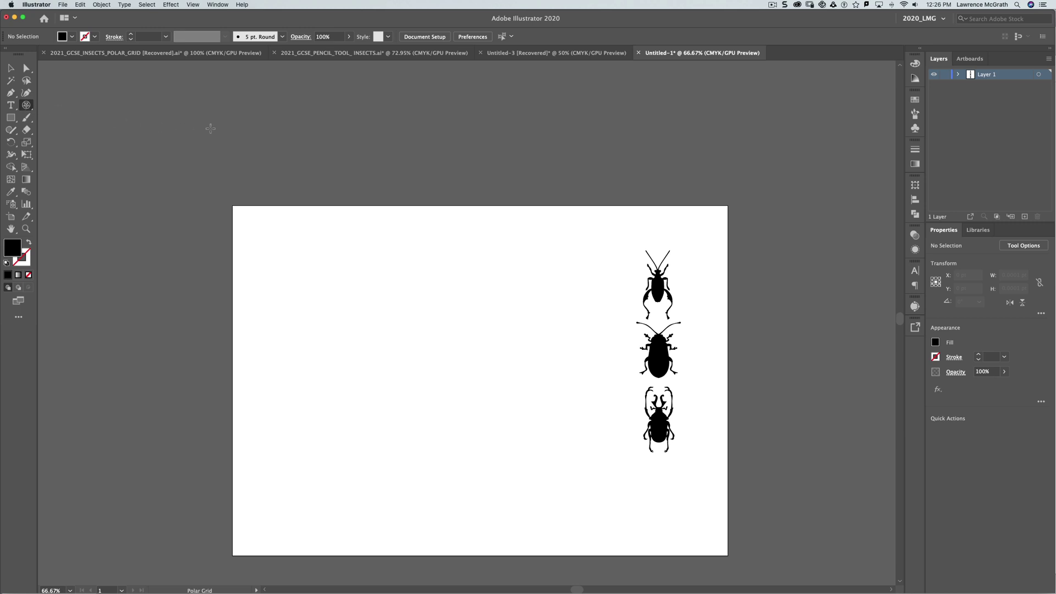
Set the Polar Grid Tool to 500 × 500 pt with 5 concentric and 10 radial dividers
double_click(26, 106)
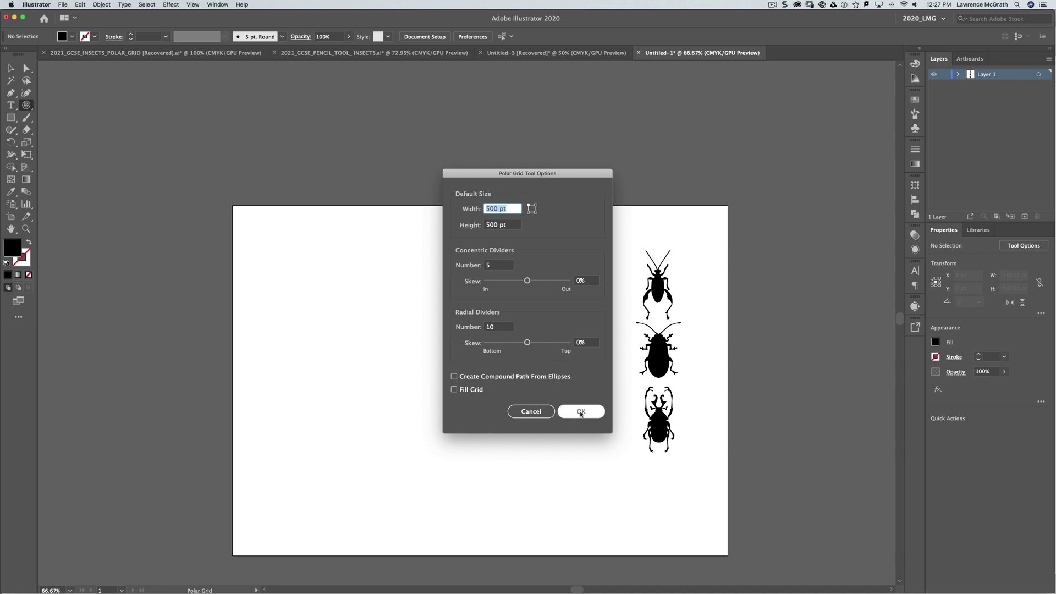
left_click(581, 412)
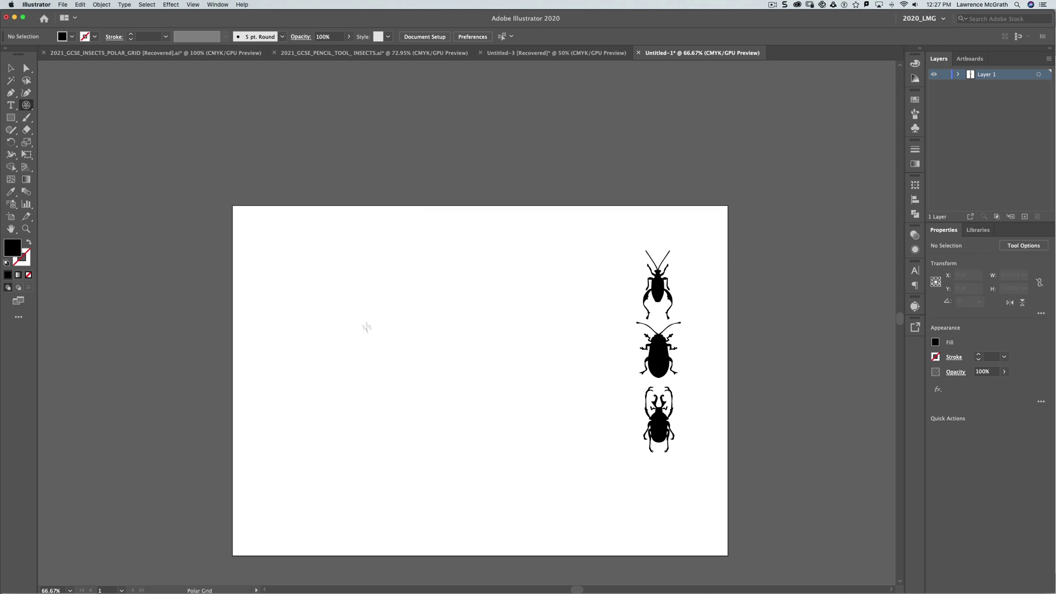
Draw a polar grid on the artboard and move it up and left
left_click_drag(350, 291, 606, 548)
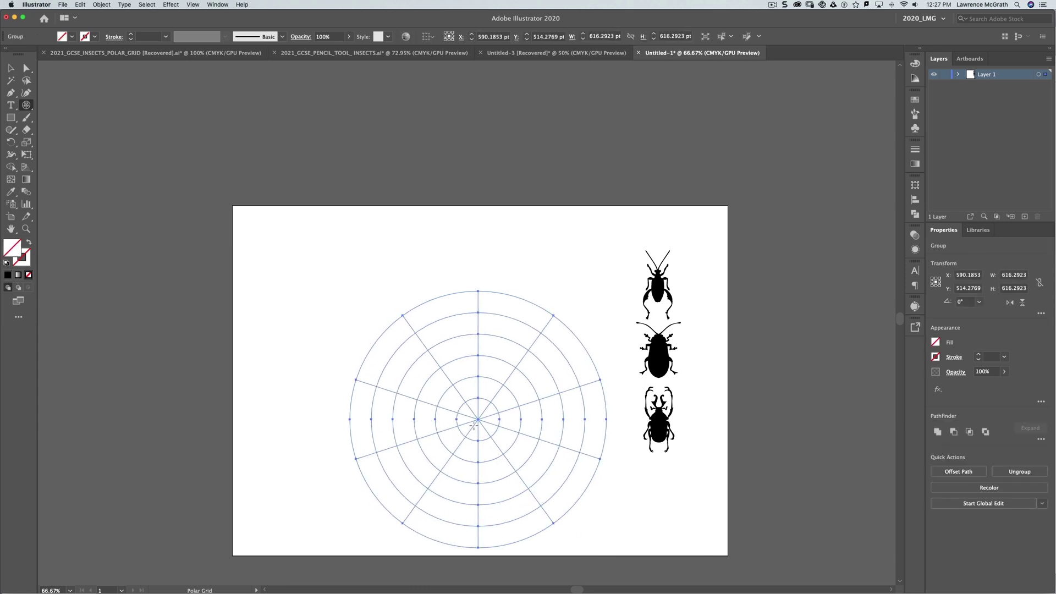
left_click(11, 69)
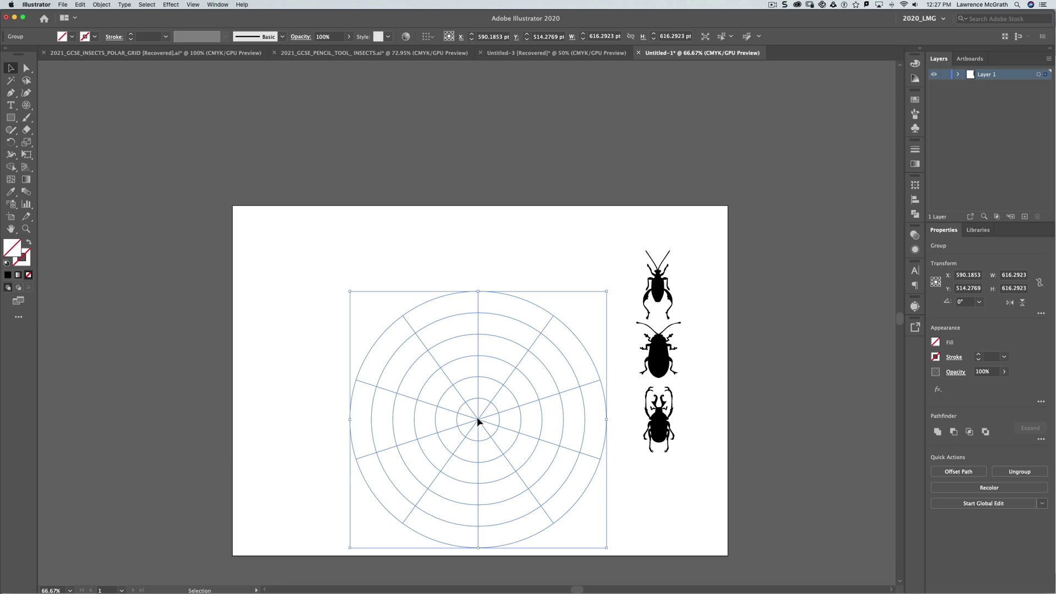
left_click_drag(478, 419, 440, 379)
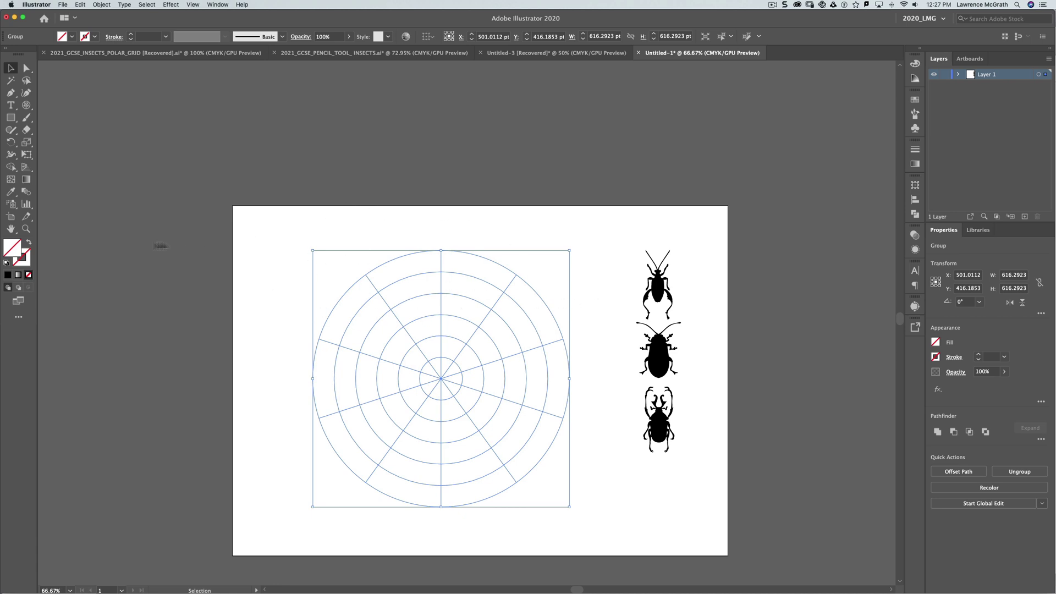
Give the grid a black stroke with no fill and split it with Pathfinder Divide
left_click(6, 263)
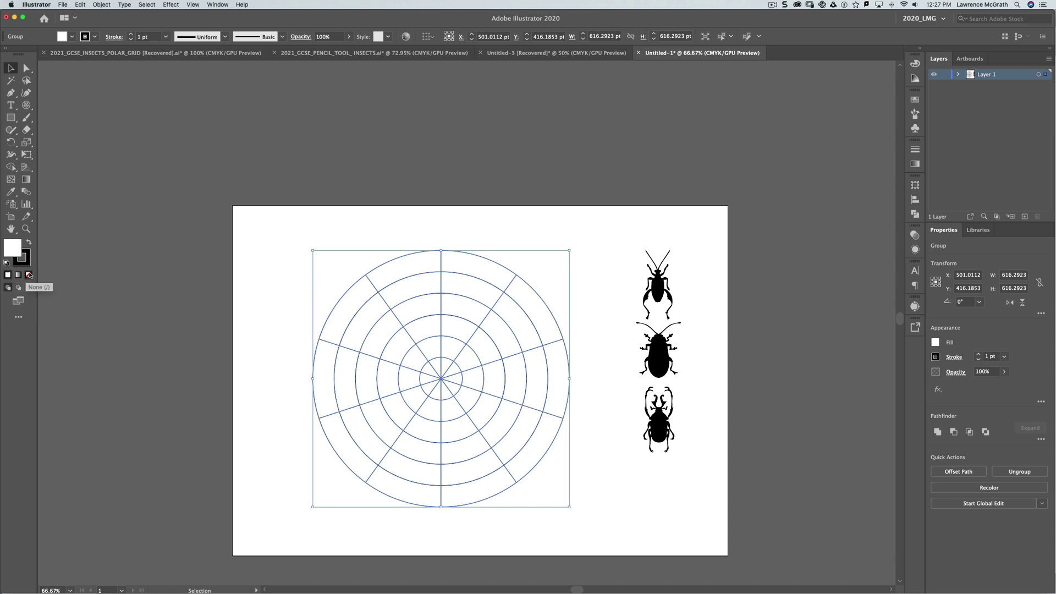
left_click(29, 276)
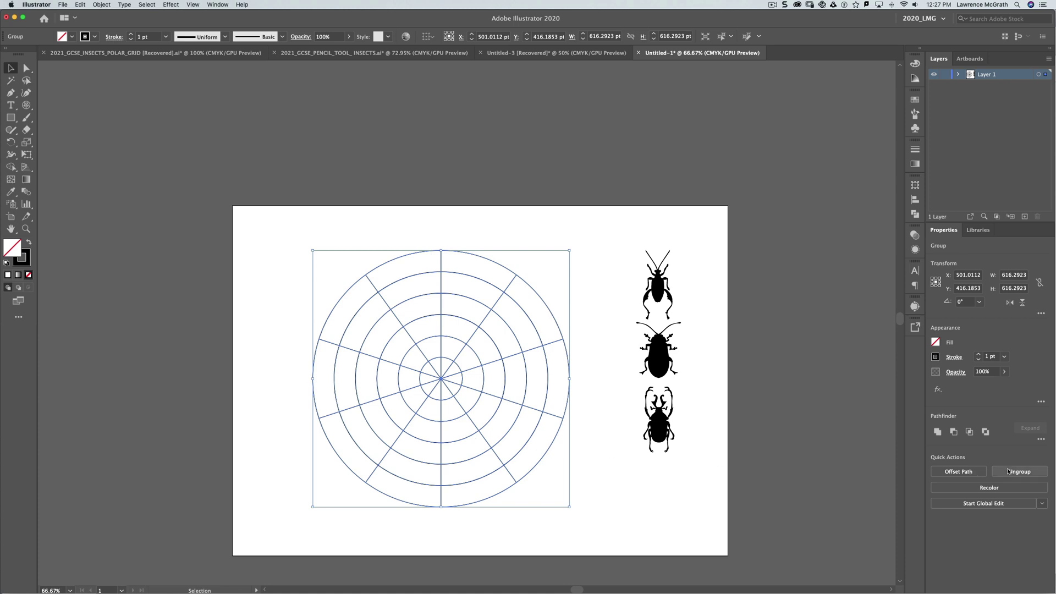
left_click(1042, 440)
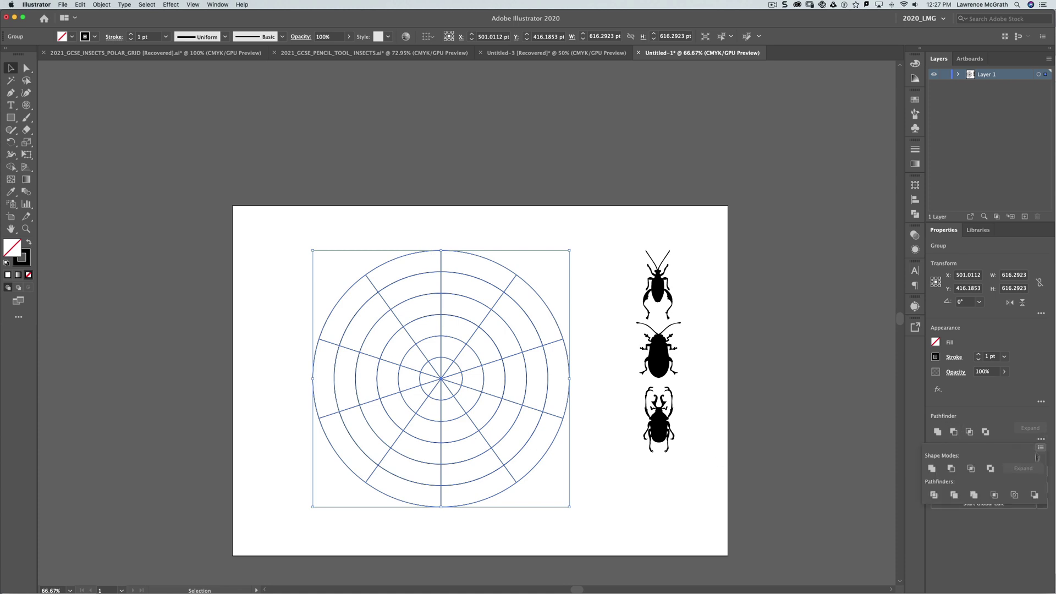
left_click(934, 497)
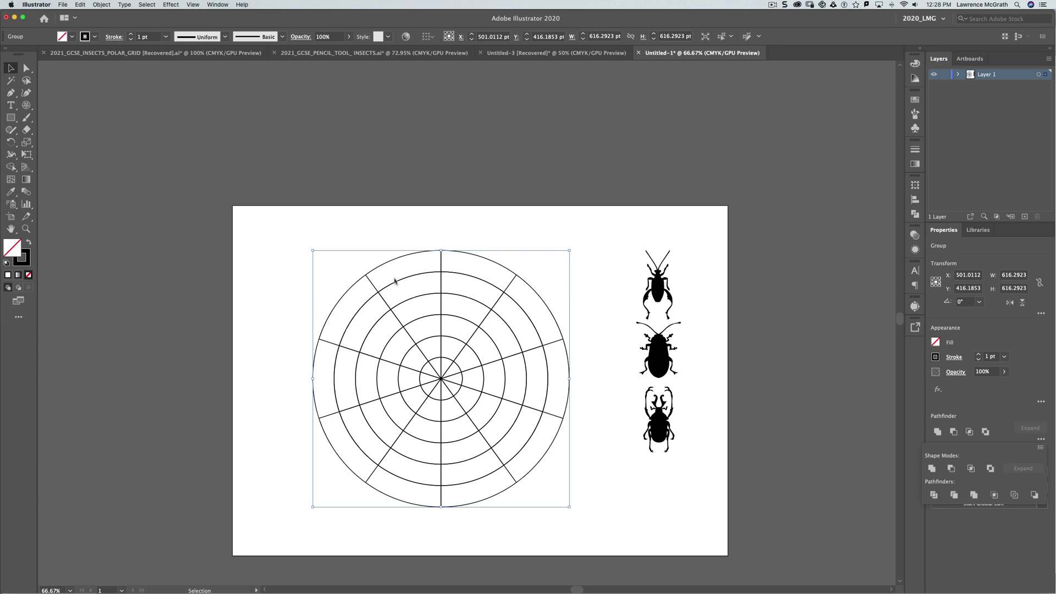
Rotate the polar grid by 360/20 = 18° using Object > Transform > Rotate
left_click(102, 5)
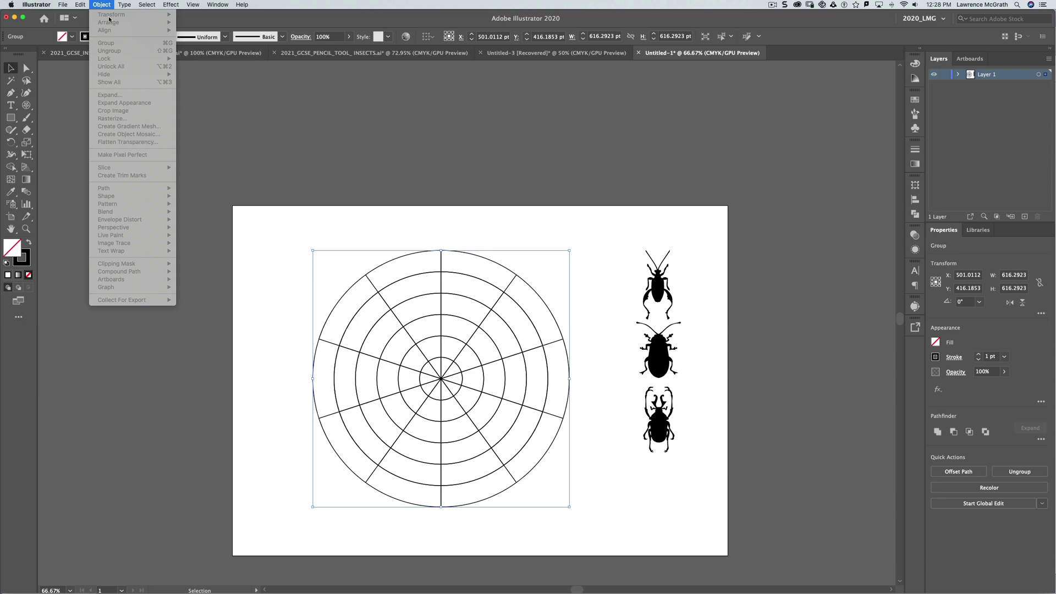
left_click(291, 253)
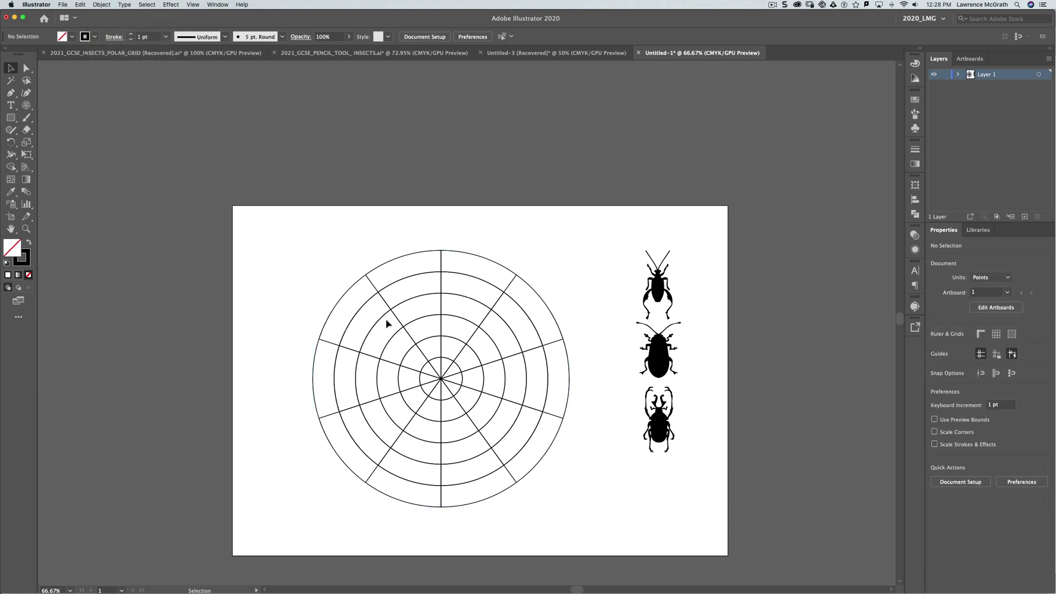
left_click(363, 278)
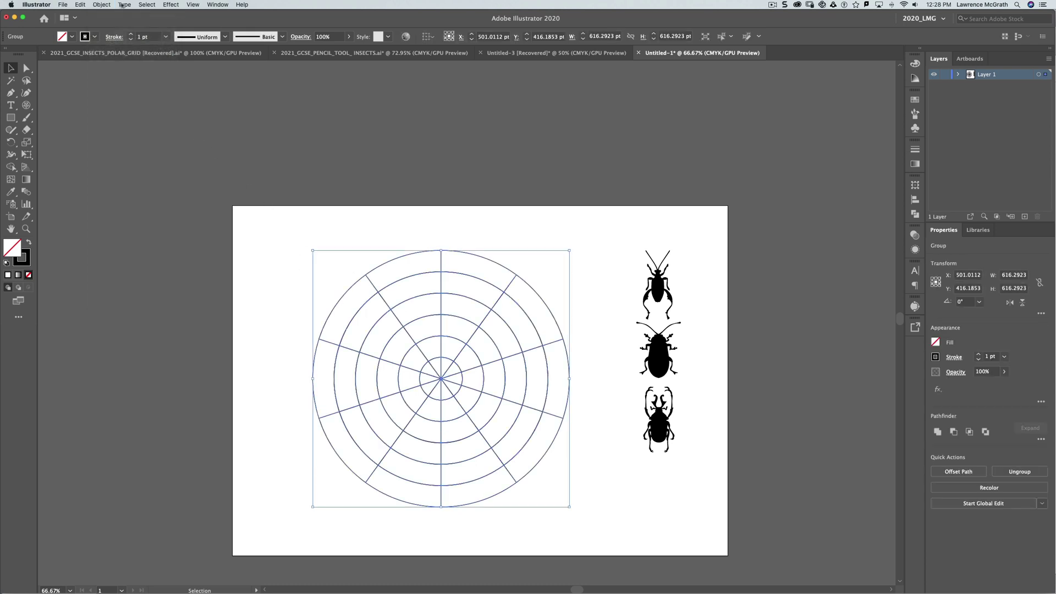
left_click(100, 6)
mouse_move(113, 14)
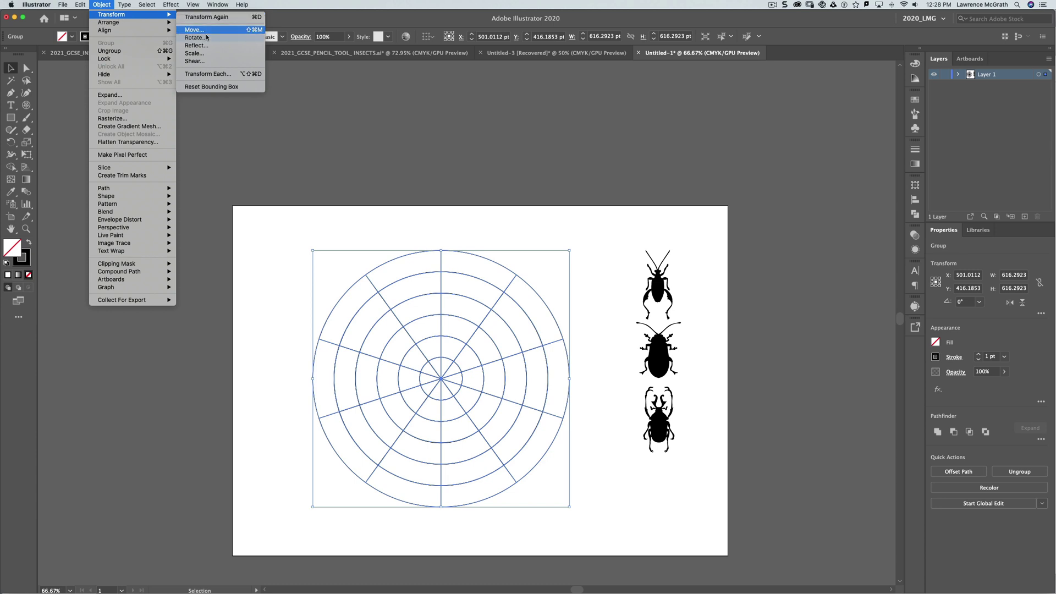
left_click(194, 37)
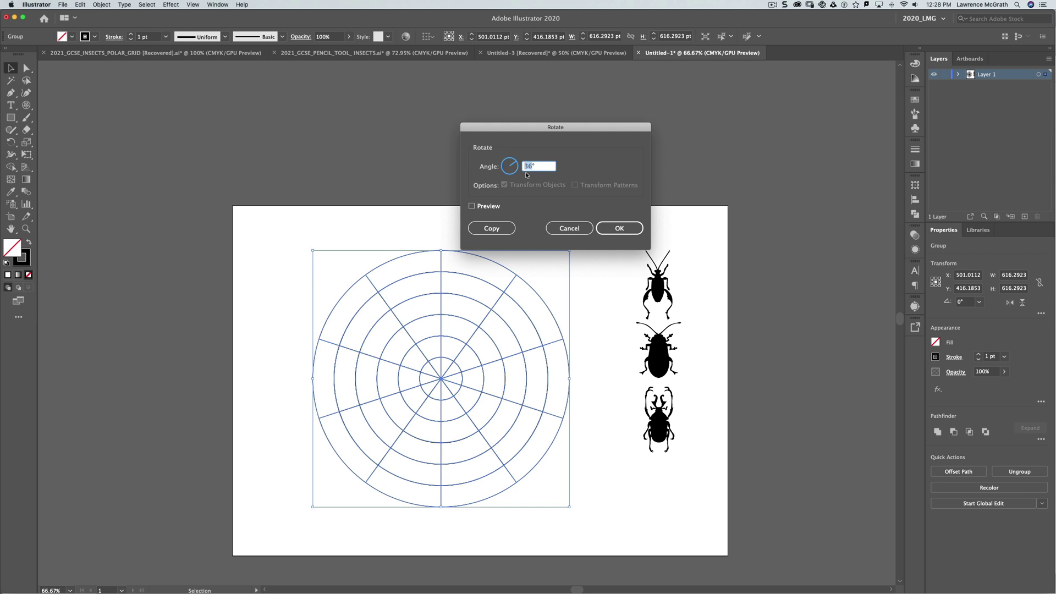
type("3")
type("60/20")
left_click(472, 207)
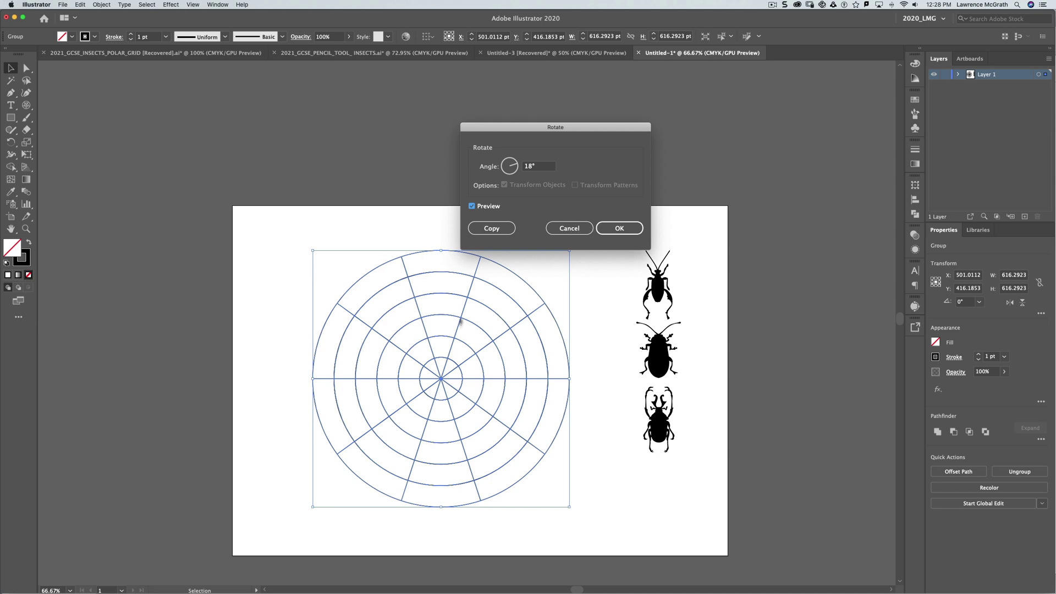
left_click(619, 228)
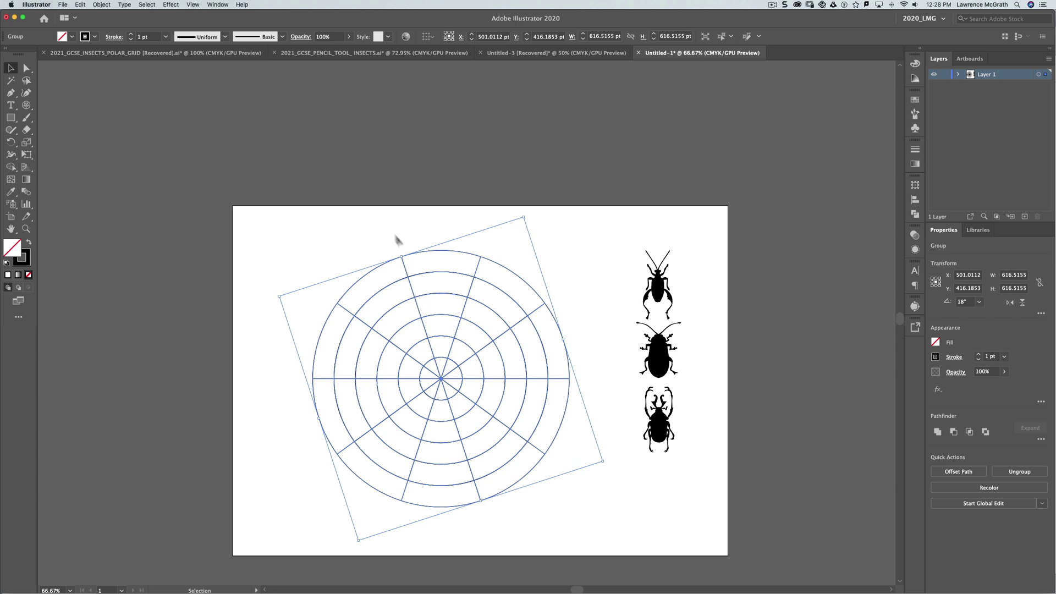
Ungroup the rotated polar grid pieces
left_click(101, 5)
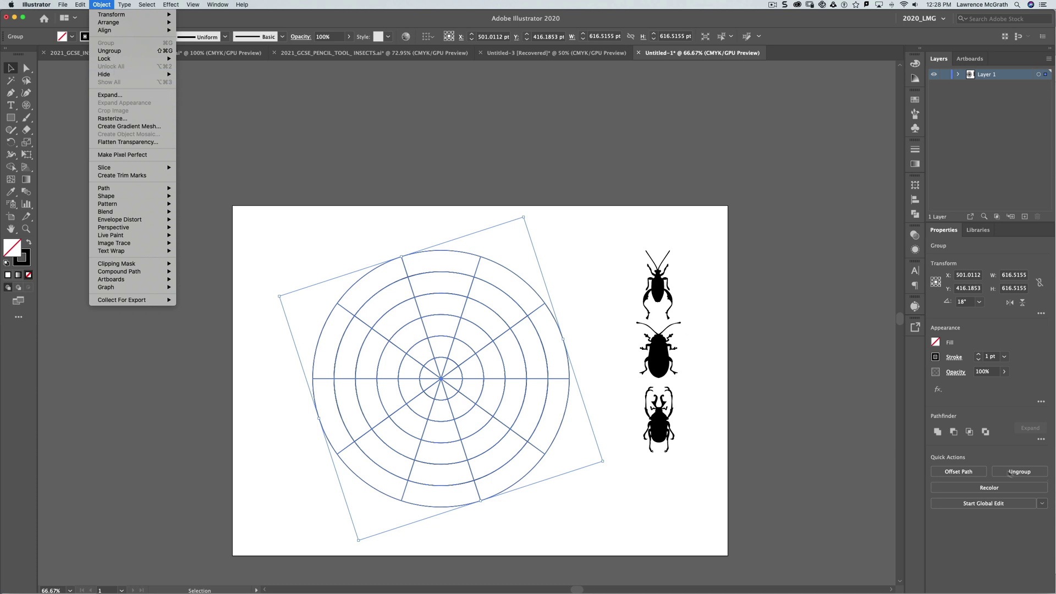
left_click(1025, 473)
left_click(1026, 473)
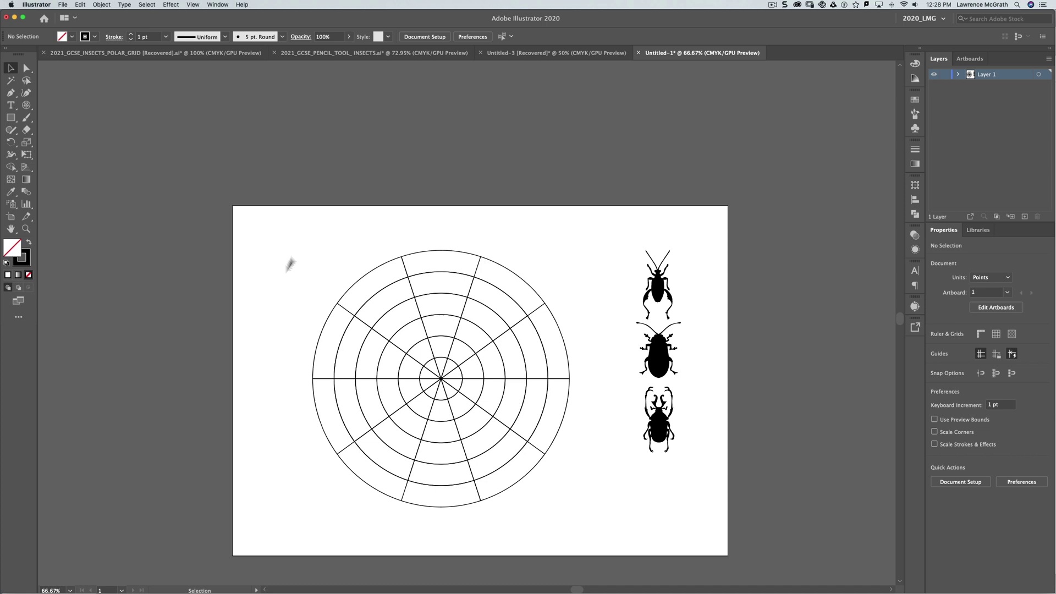
left_click(287, 261)
Delete the left, lower-left and upper-right sections of the grid
left_click_drag(307, 279, 379, 509)
key("Delete")
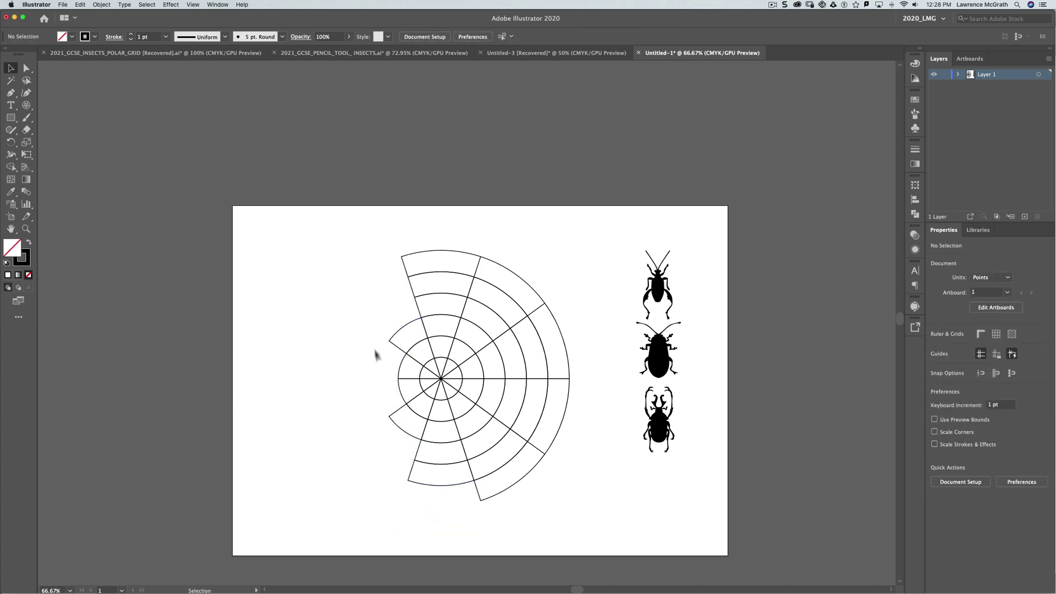
left_click_drag(380, 326, 414, 459)
key("Delete")
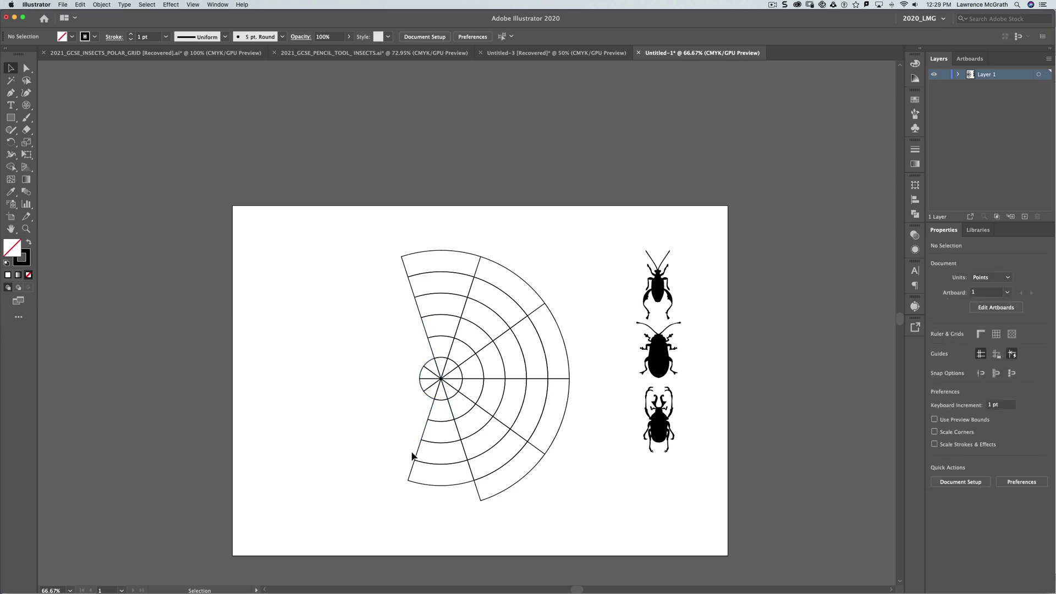
left_click_drag(503, 258, 558, 514)
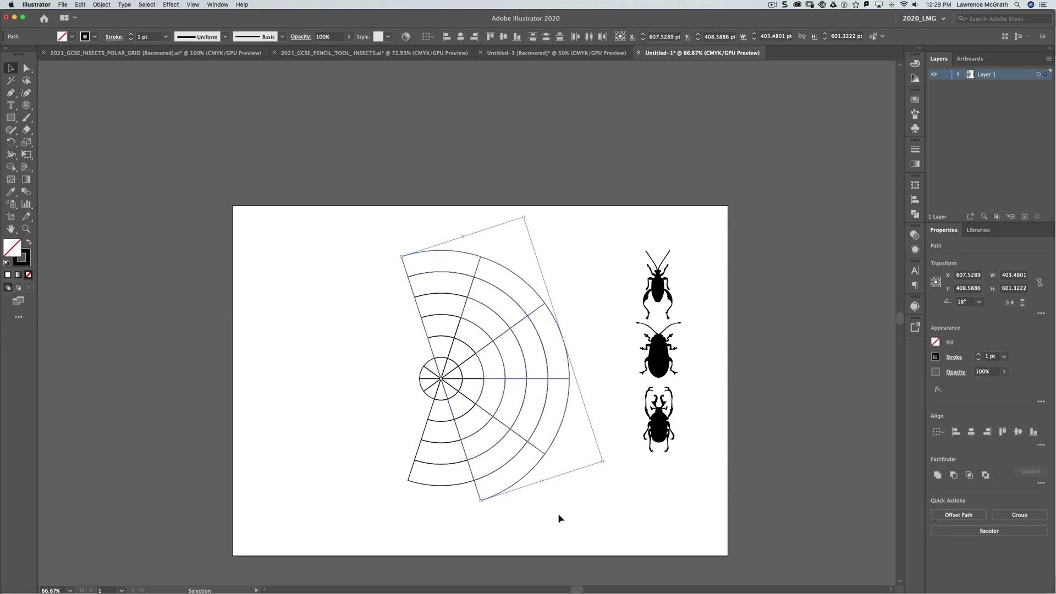
key("Delete")
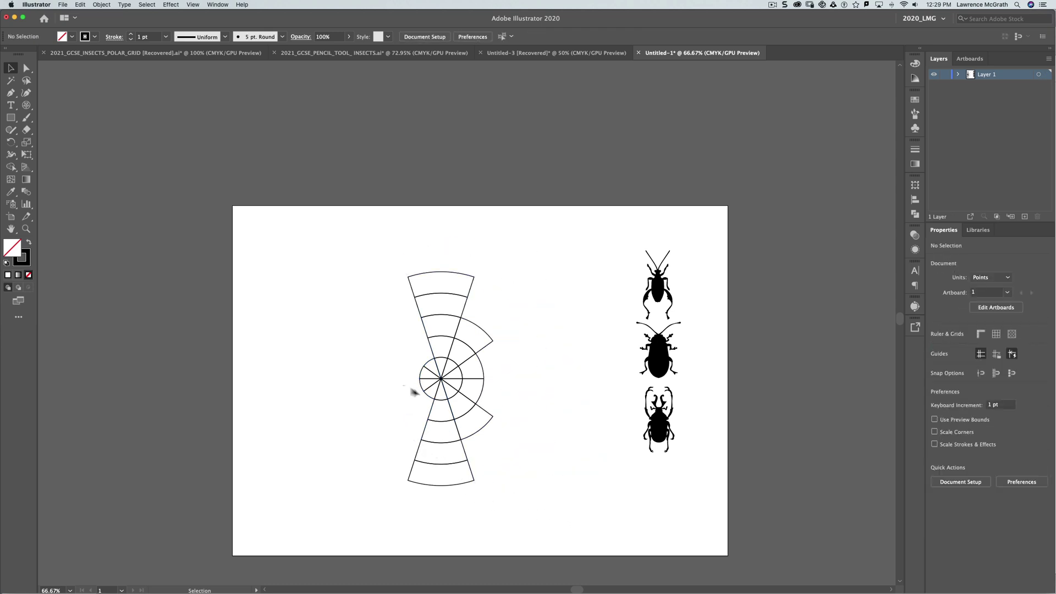
Remove the lower half and leftover arcs, leaving the single wedge selected
left_click_drag(405, 386, 504, 517)
key("Delete")
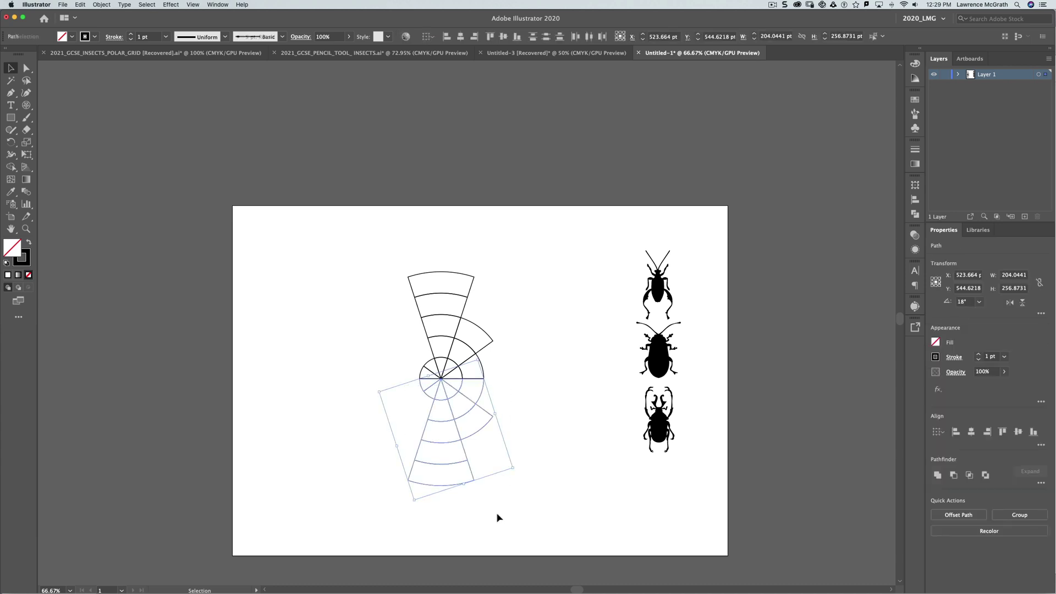
left_click_drag(464, 323, 493, 405)
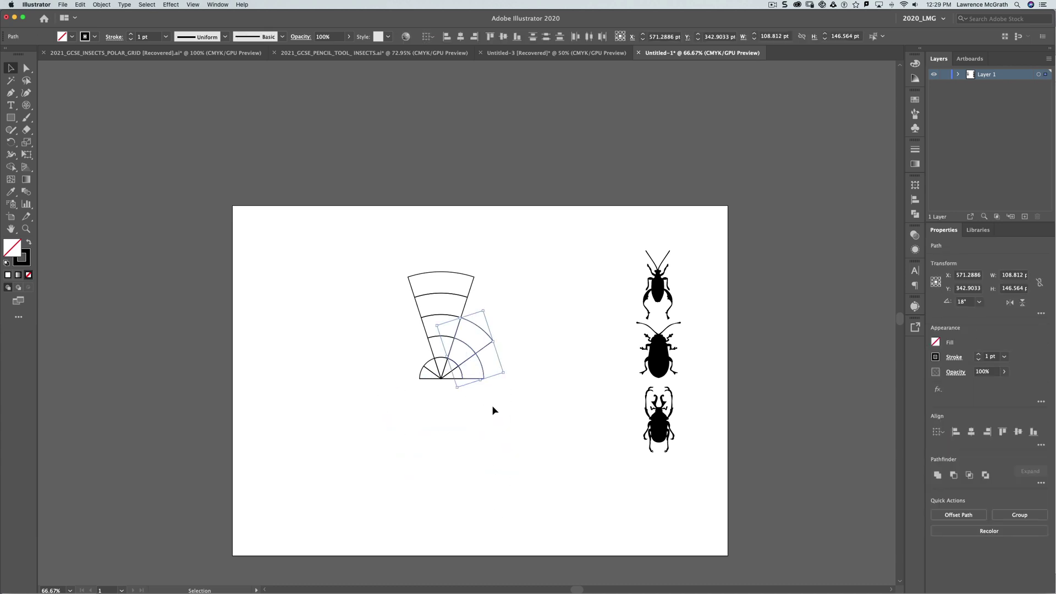
key("Delete")
left_click(424, 384)
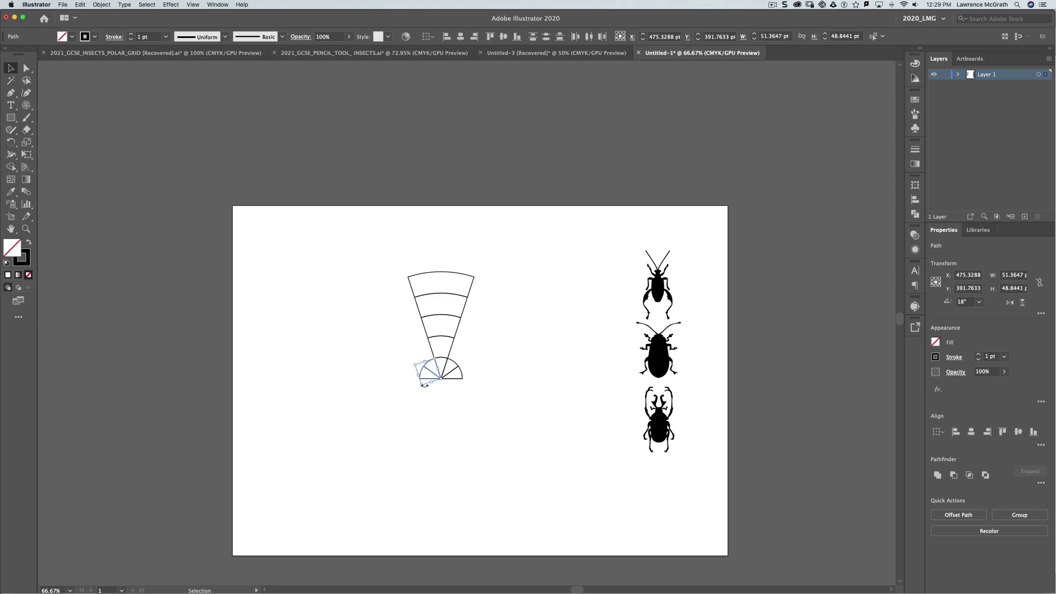
left_click_drag(421, 384, 458, 367)
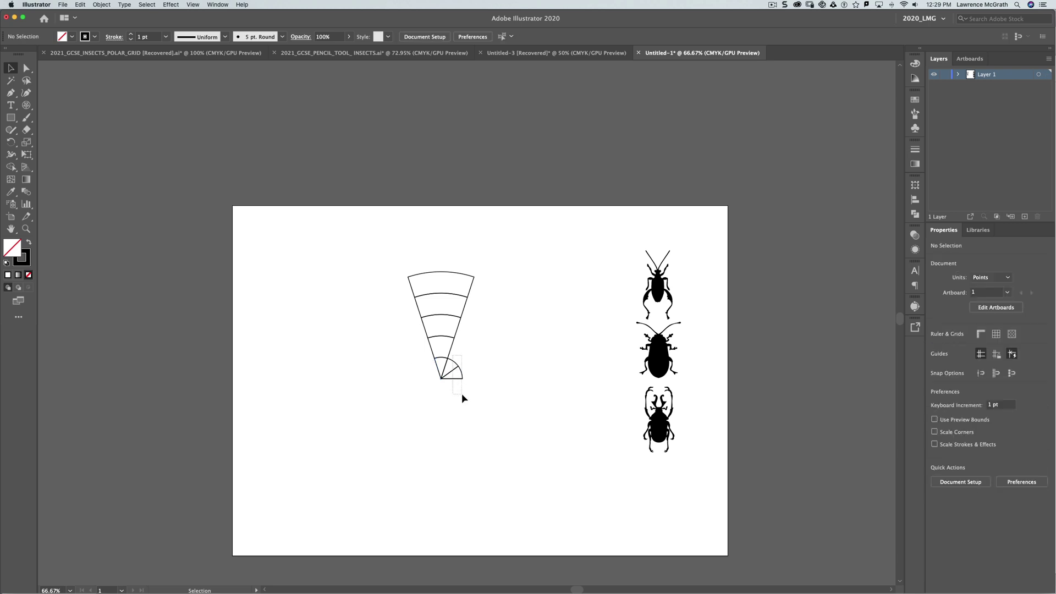
key("Delete")
left_click_drag(387, 261, 484, 388)
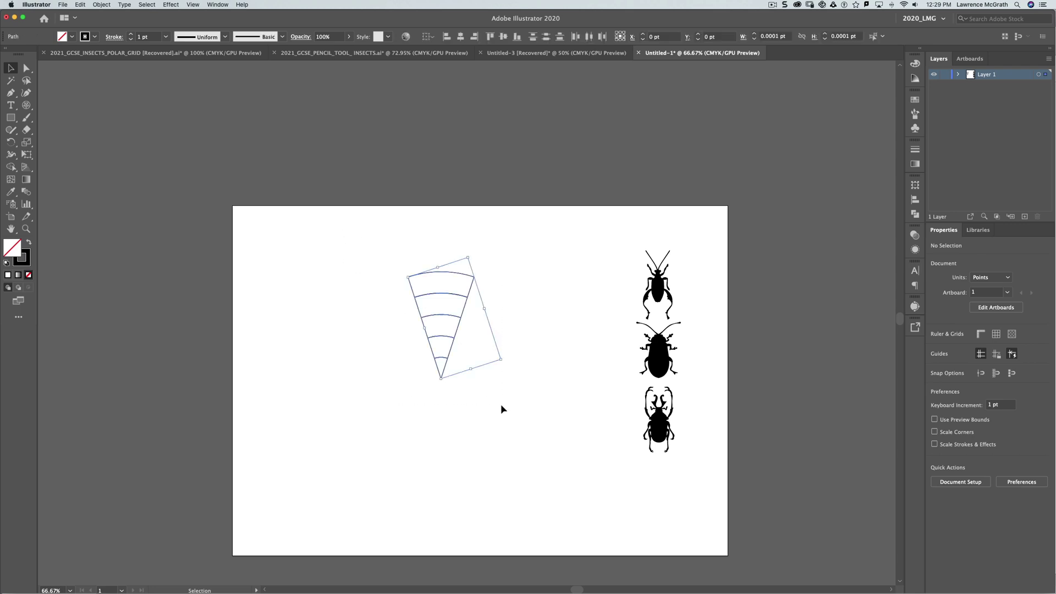
Drag the wedge into the Symbols panel to make a new symbol
left_click(916, 130)
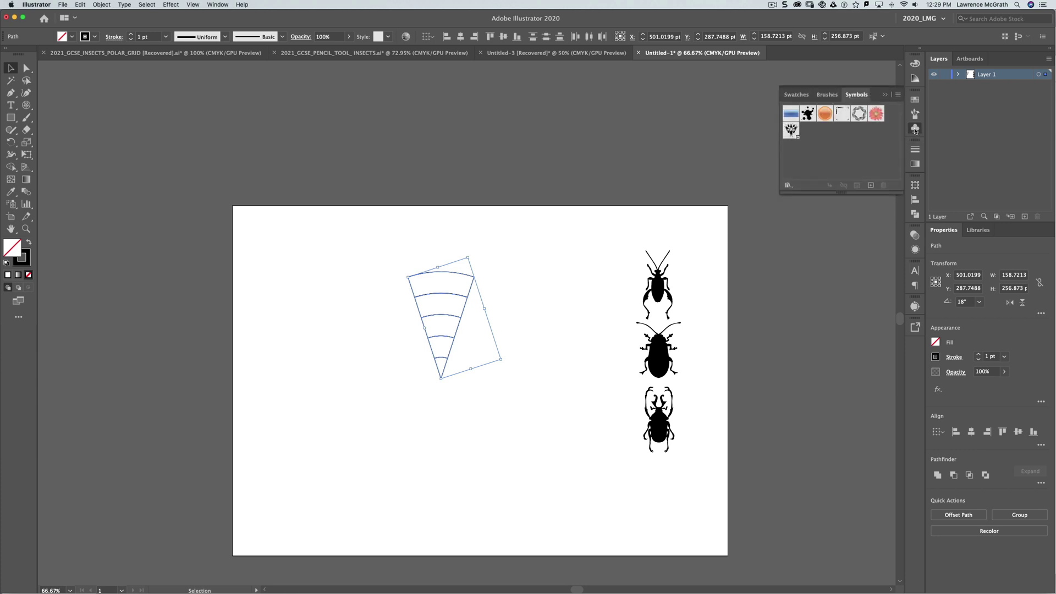
left_click(219, 4)
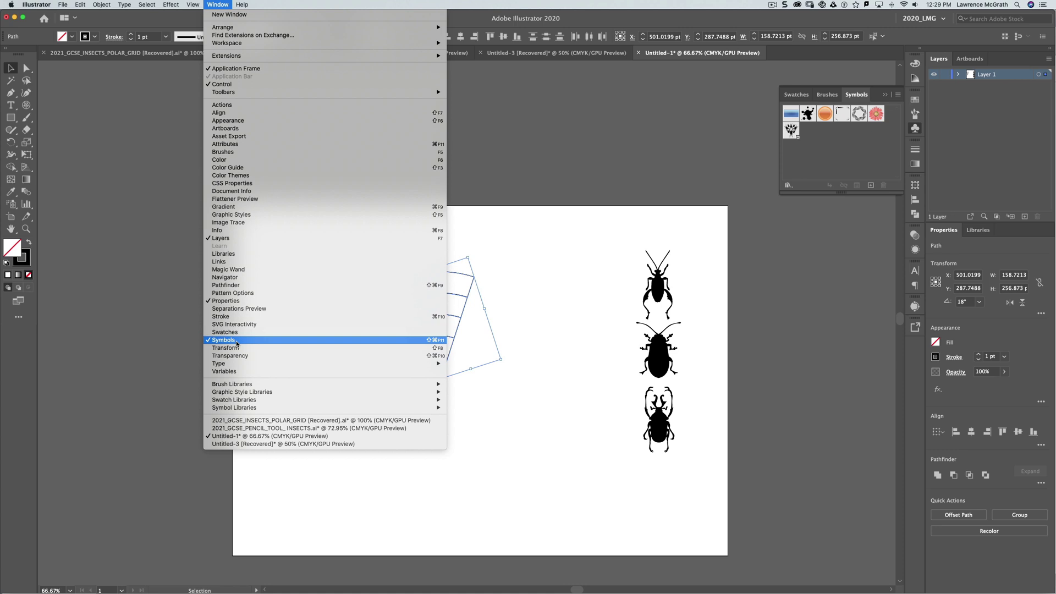
left_click(836, 161)
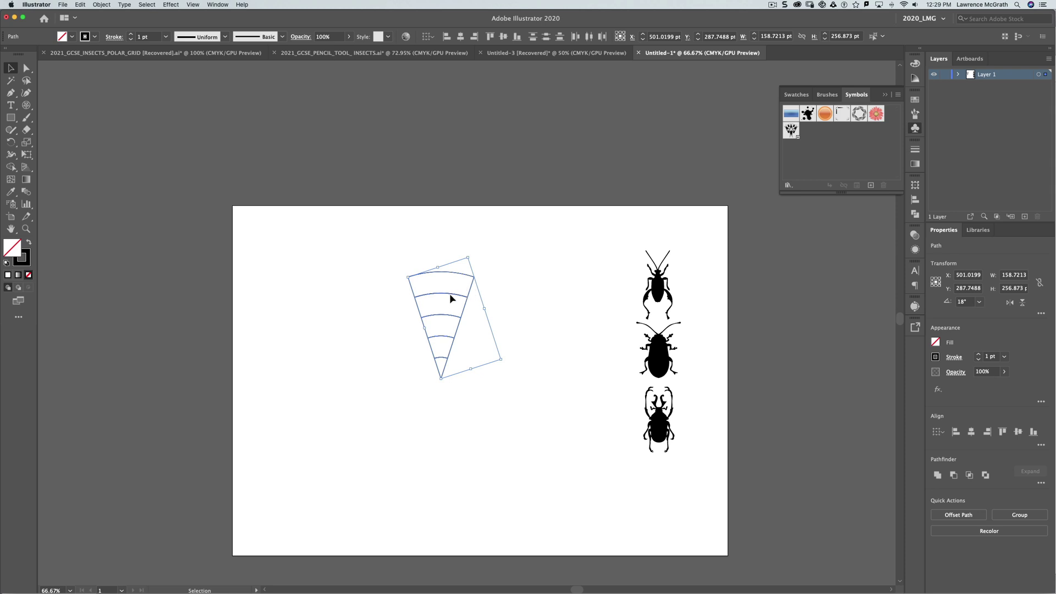
left_click_drag(452, 297, 854, 149)
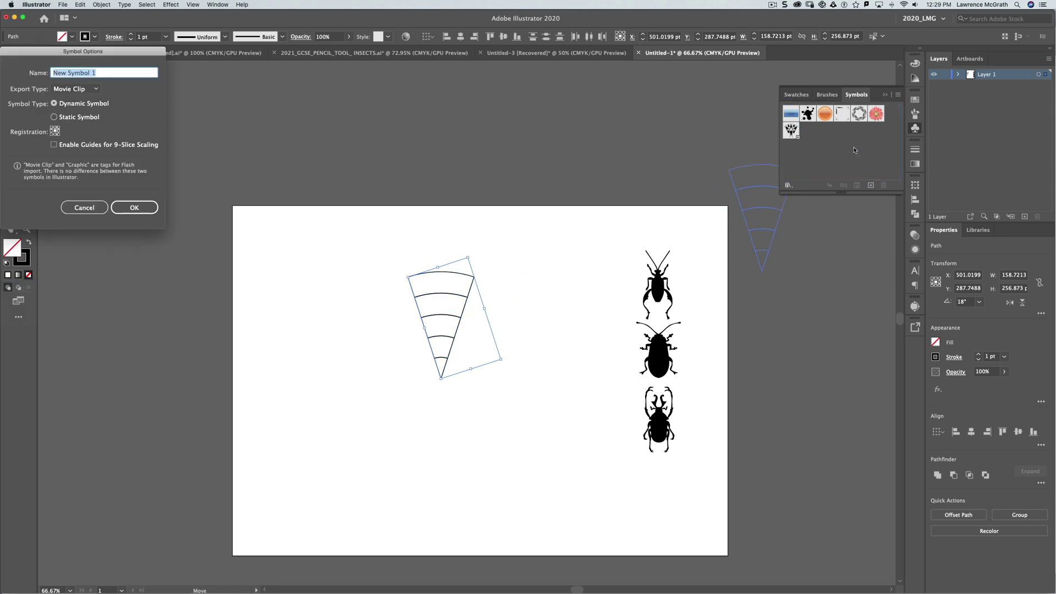
In Symbol Options, set Export Type to Graphic and name the symbol Pizza
left_click_drag(133, 53, 589, 95)
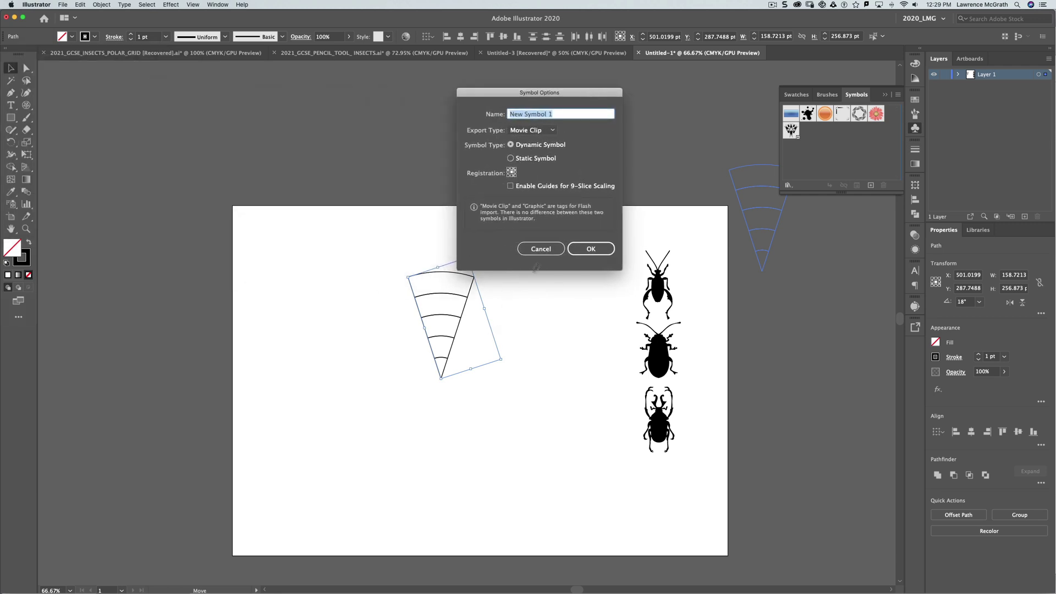
left_click(554, 132)
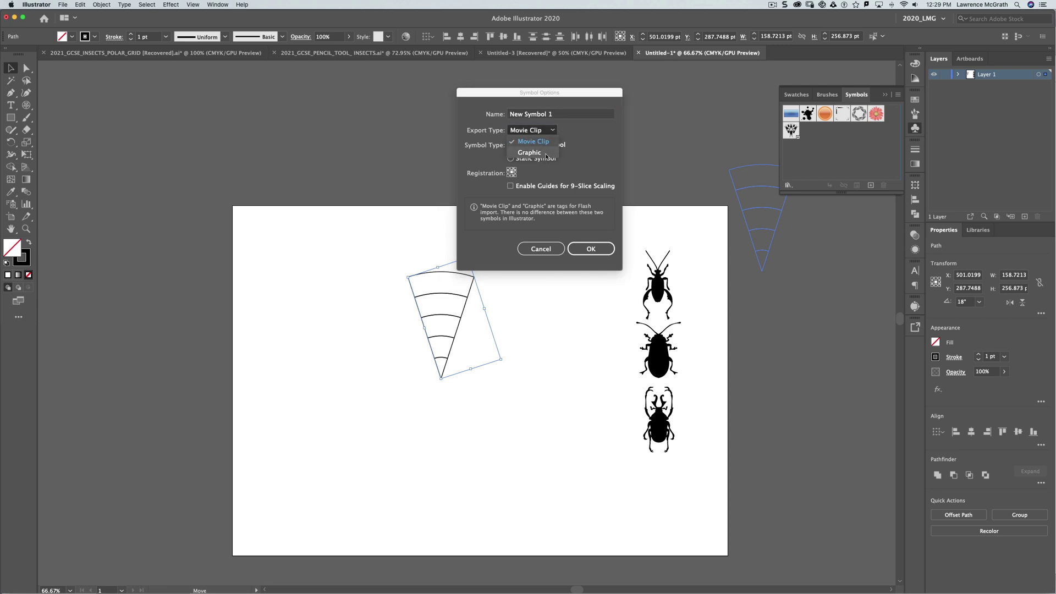
left_click(547, 154)
left_click(558, 113)
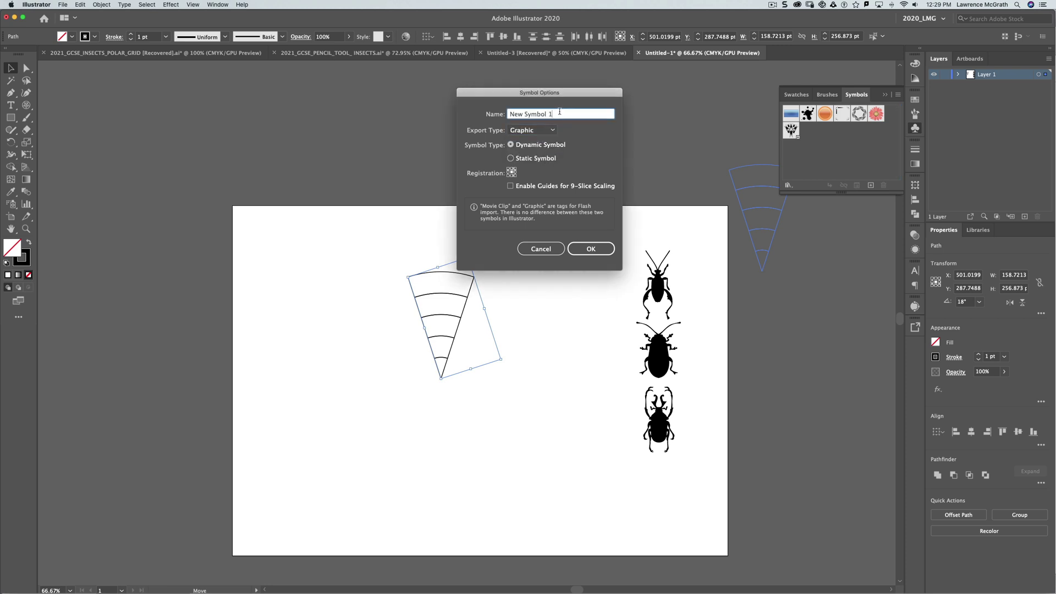
left_click_drag(560, 113, 489, 113)
type("Pizza")
Confirm the Pizza graphic symbol and zoom in on the wedge slice
left_click(596, 251)
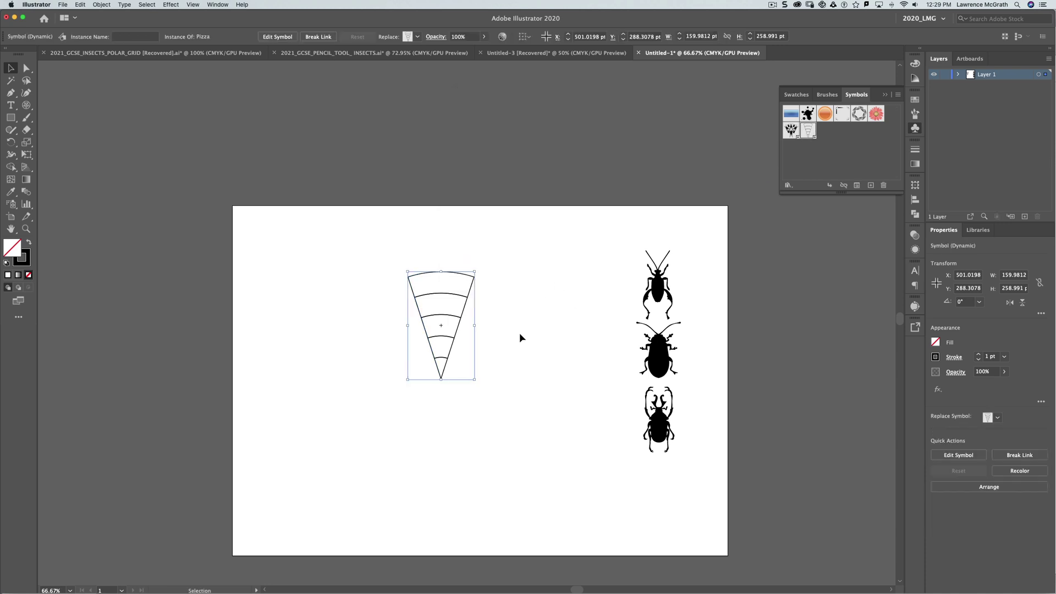
left_click(26, 228)
left_click_drag(396, 261, 410, 281)
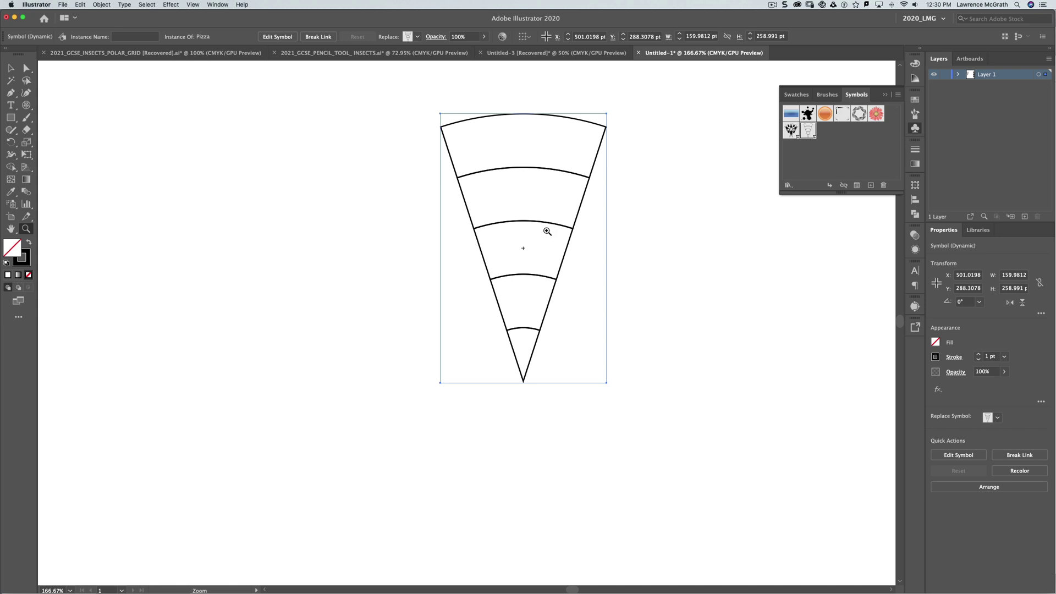
key("r")
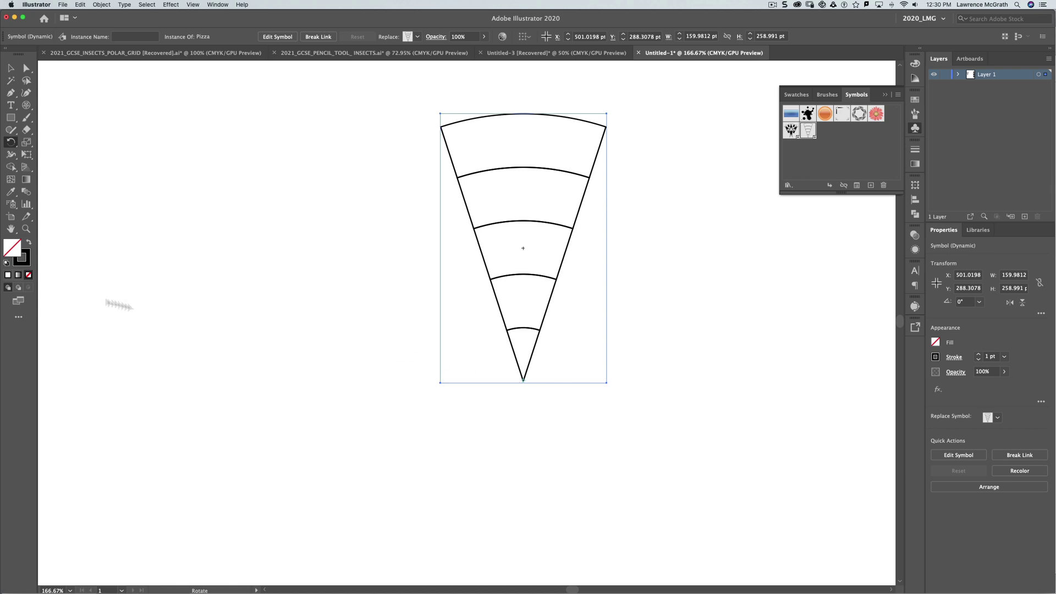
Make a copy of the Pizza slice rotated 36° around its tip
left_click(26, 228)
left_click_drag(520, 355, 670, 446)
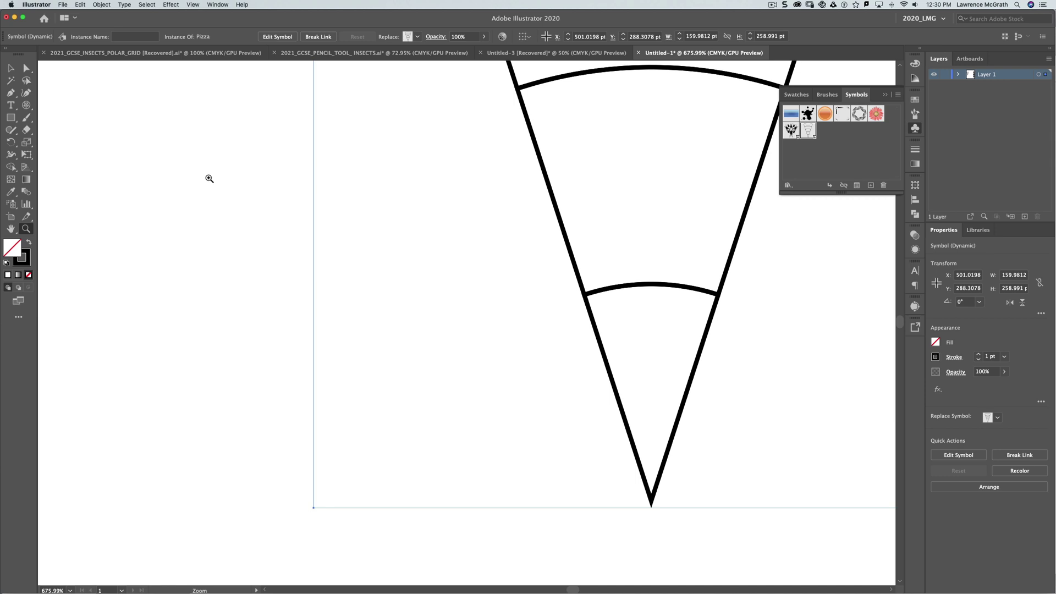
key("r")
left_click(651, 501, "alt")
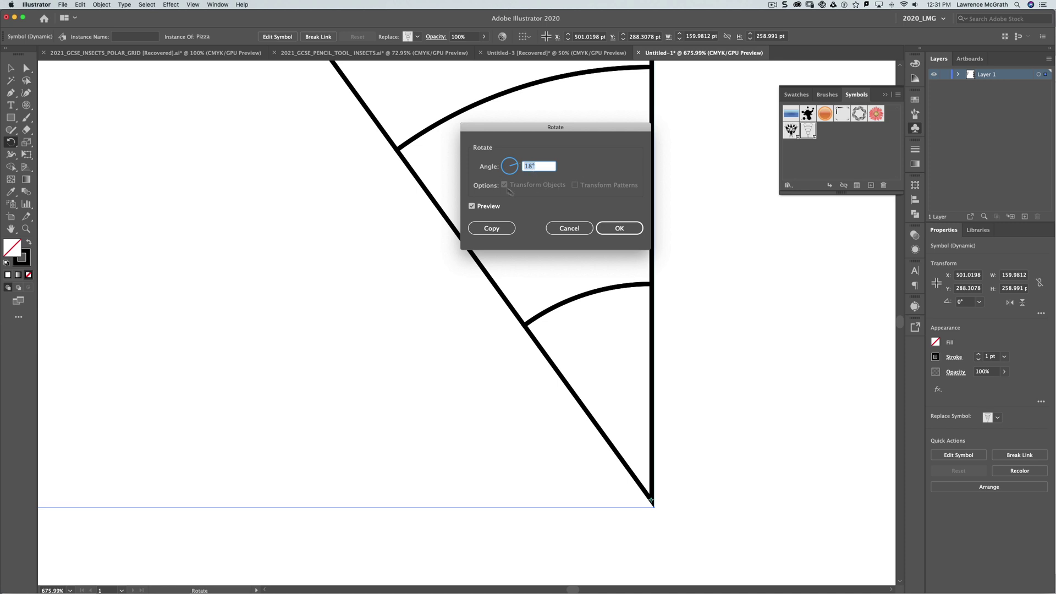
left_click(533, 166)
left_click_drag(533, 166, 522, 167)
type("36")
left_click(472, 206)
left_click(472, 207)
left_click(472, 206)
left_click(473, 206)
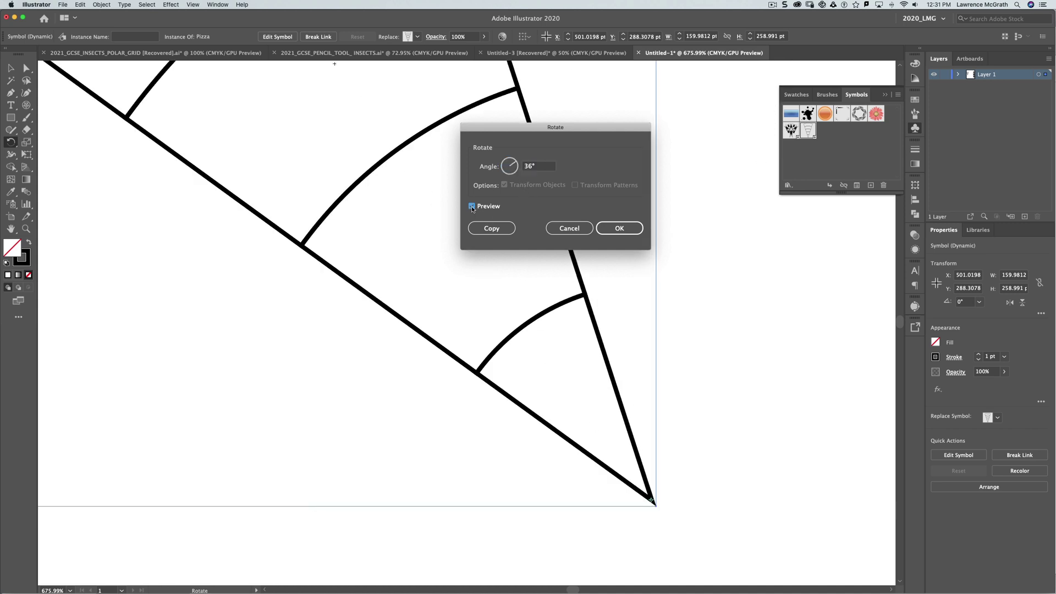
left_click(472, 207)
left_click(472, 206)
left_click(489, 229)
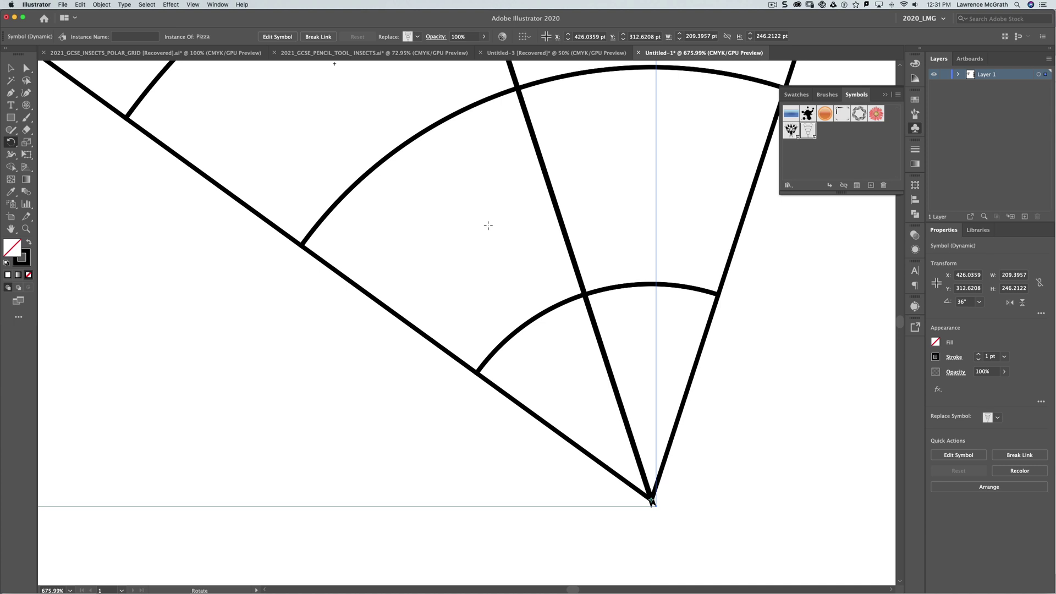
Repeat the 36° rotated copy with Cmd+D until ten Pizza slices close the circle
key("super+0")
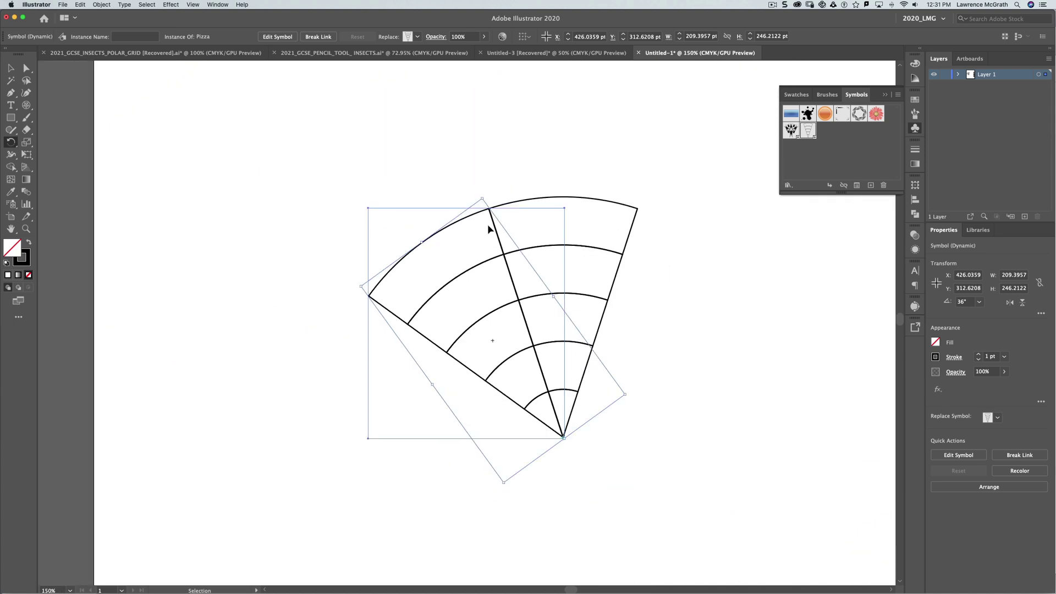
key("super+1")
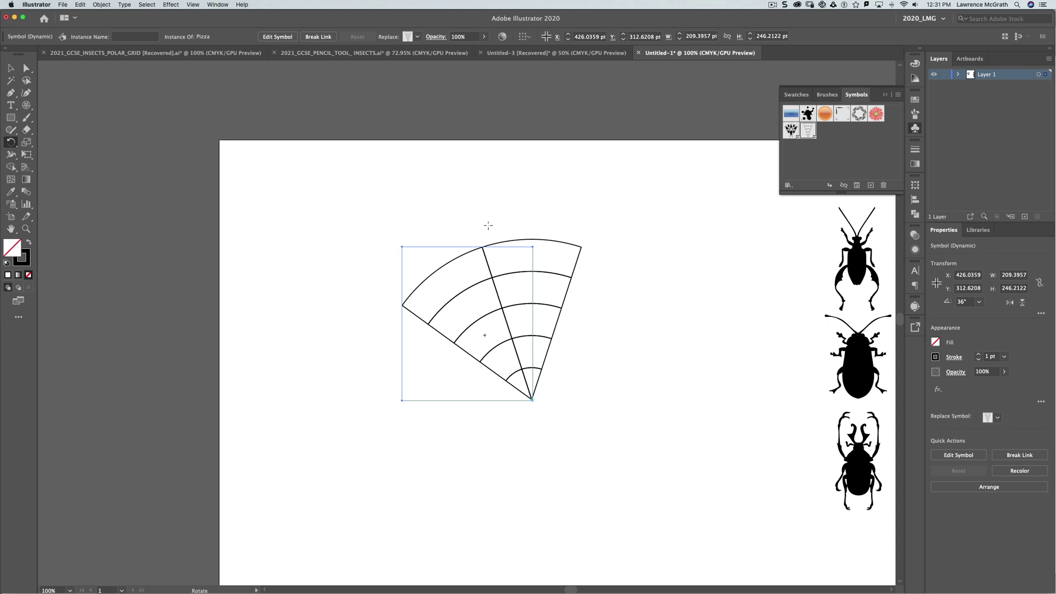
key("super+d")
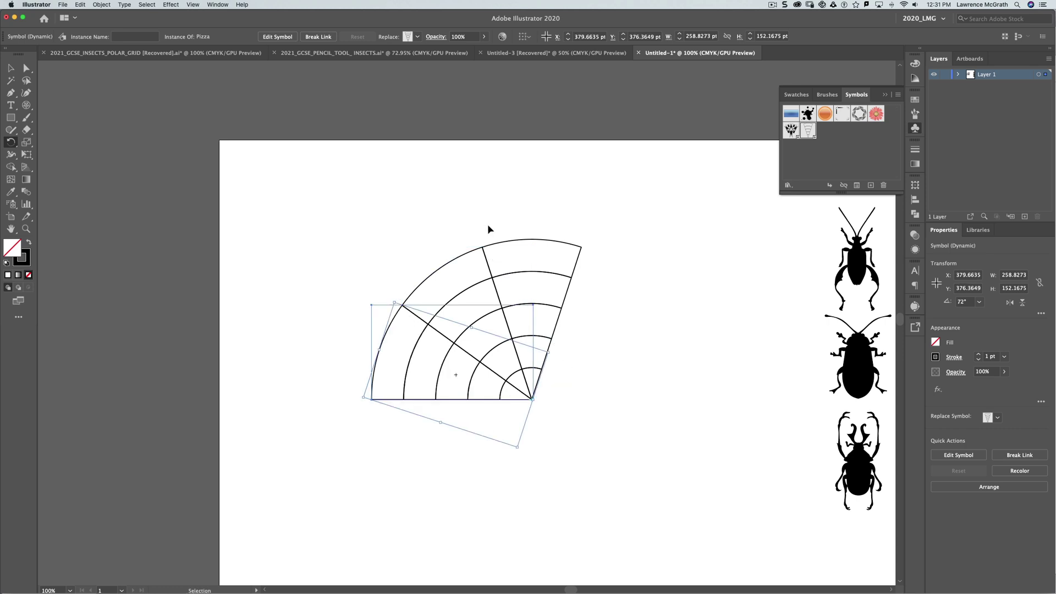
key("super+d")
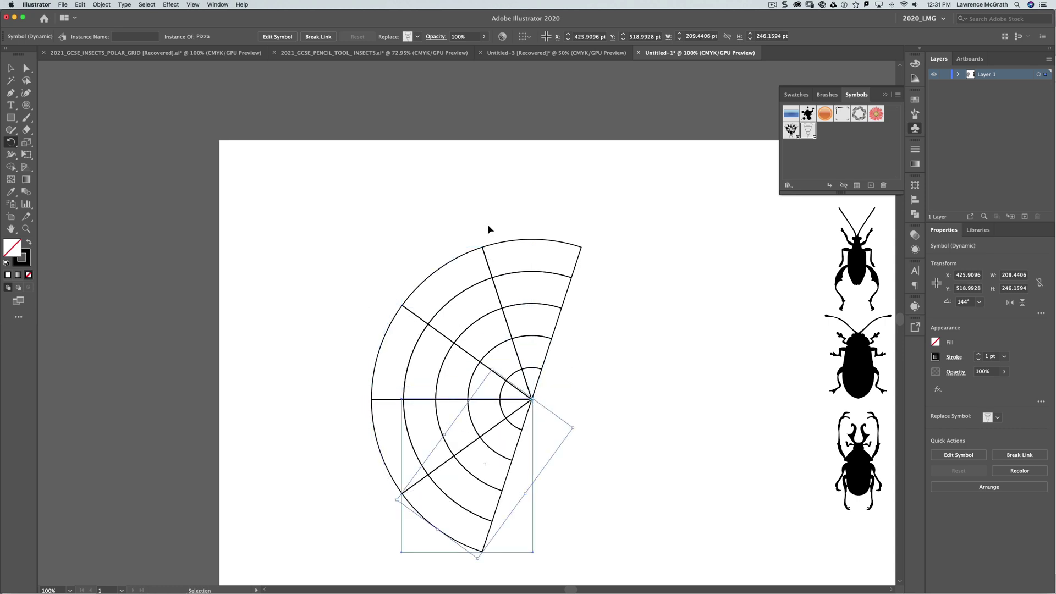
key("super+d")
key("super+d")
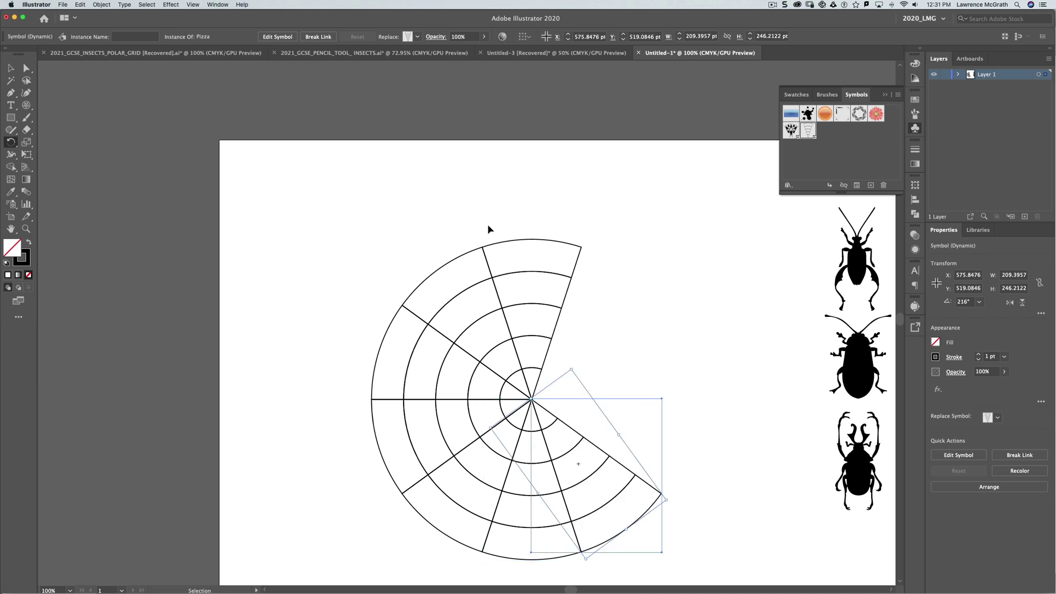
key("super+d")
key("super+d")
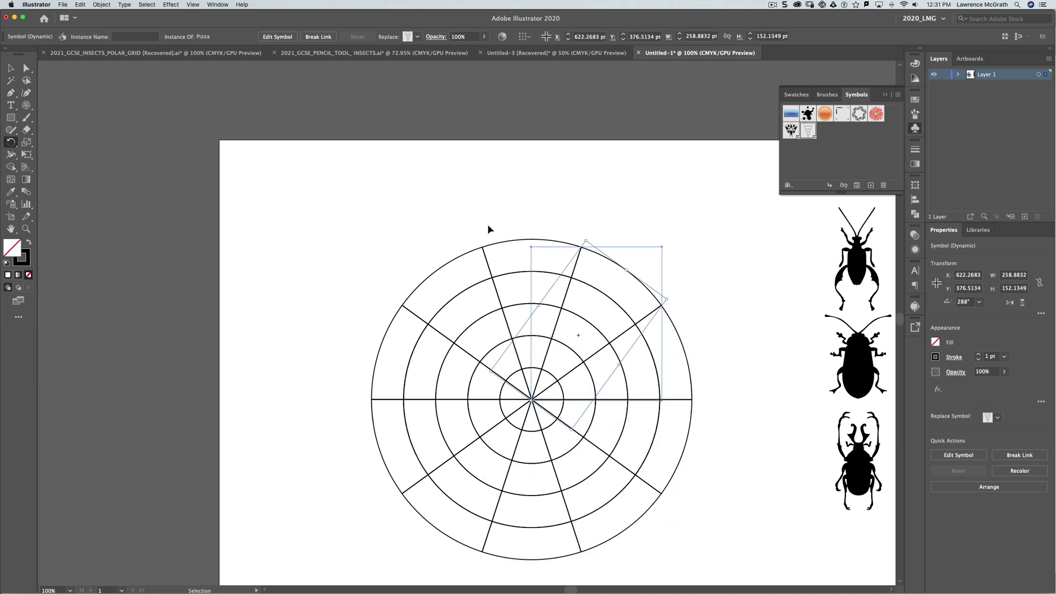
key("super+d")
key("r")
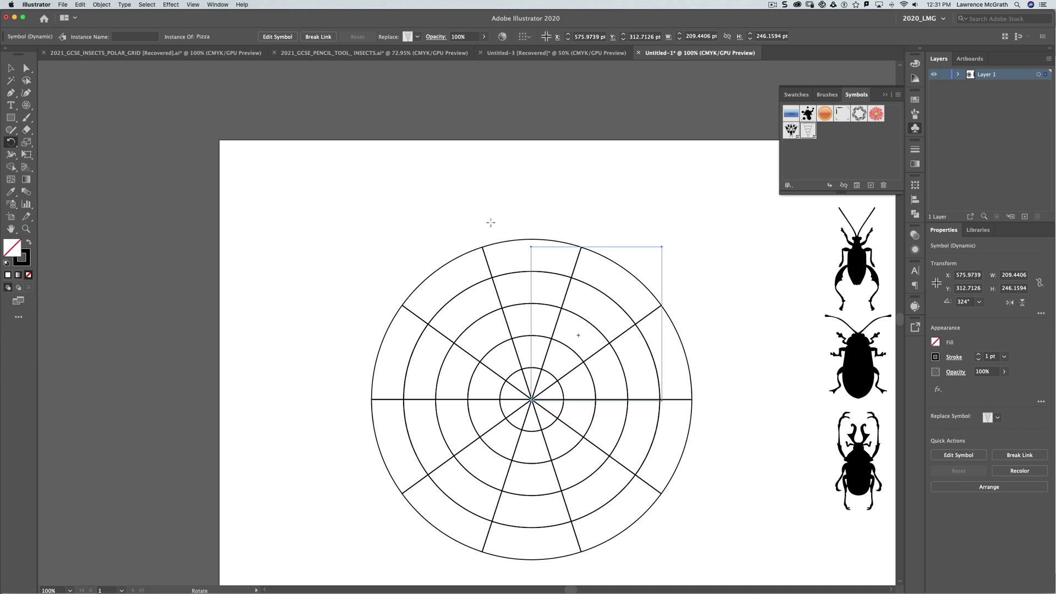
scroll(129, 121, "up", 1)
key("v")
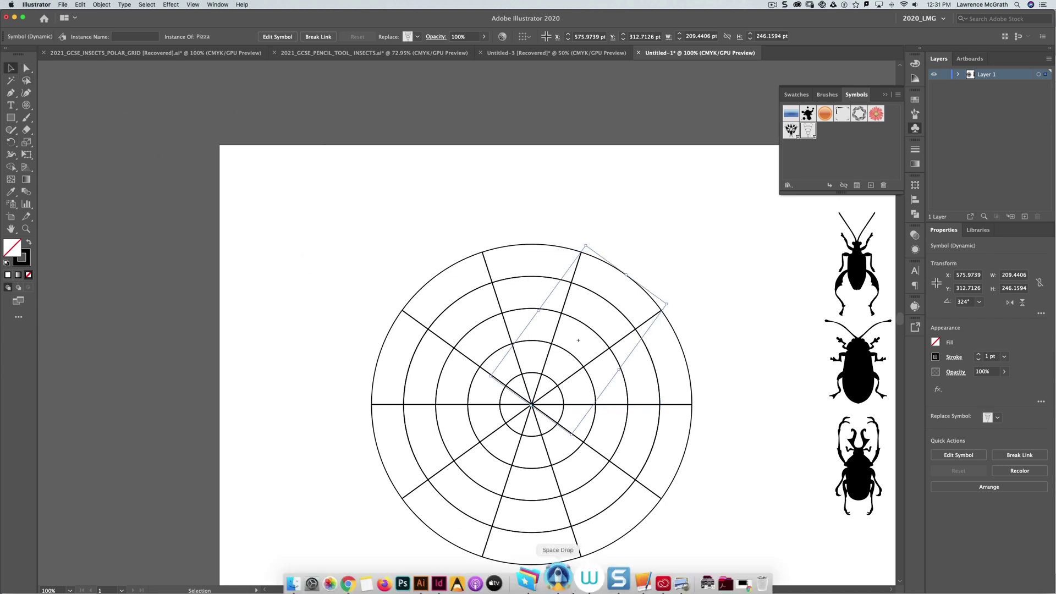
scroll(573, 583, "right", 4)
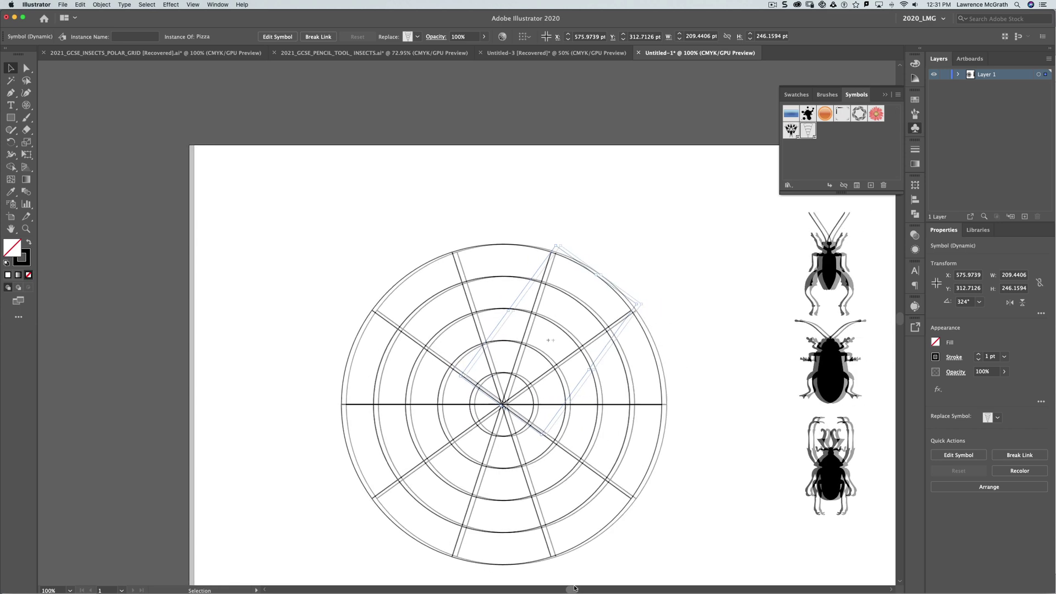
scroll(616, 513, "down", 1)
scroll(613, 513, "down", 2)
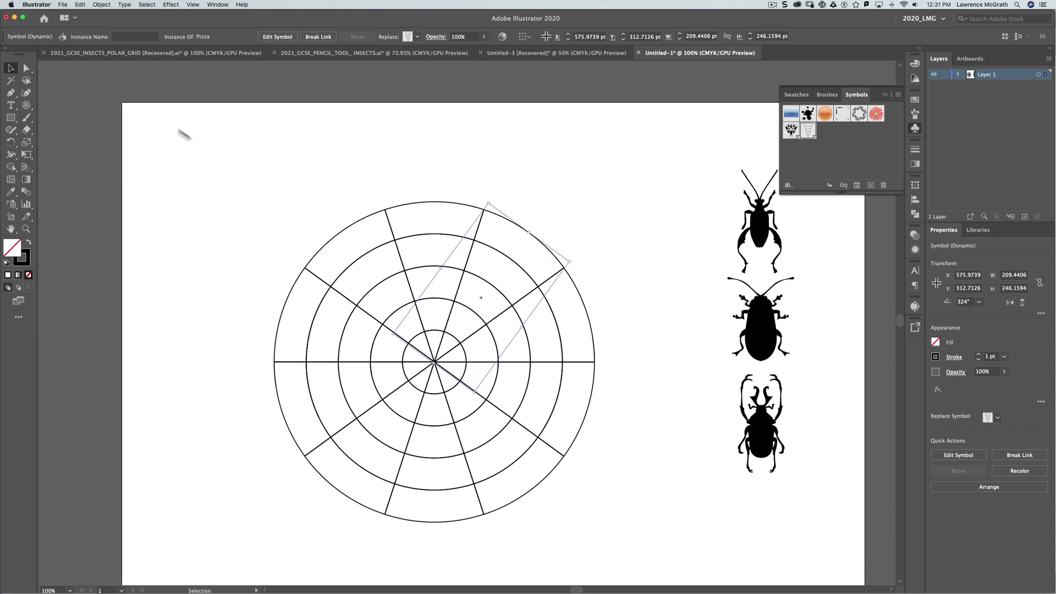
Scale the three beetle silhouettes beside the grid down together to just over half size
left_click(242, 163)
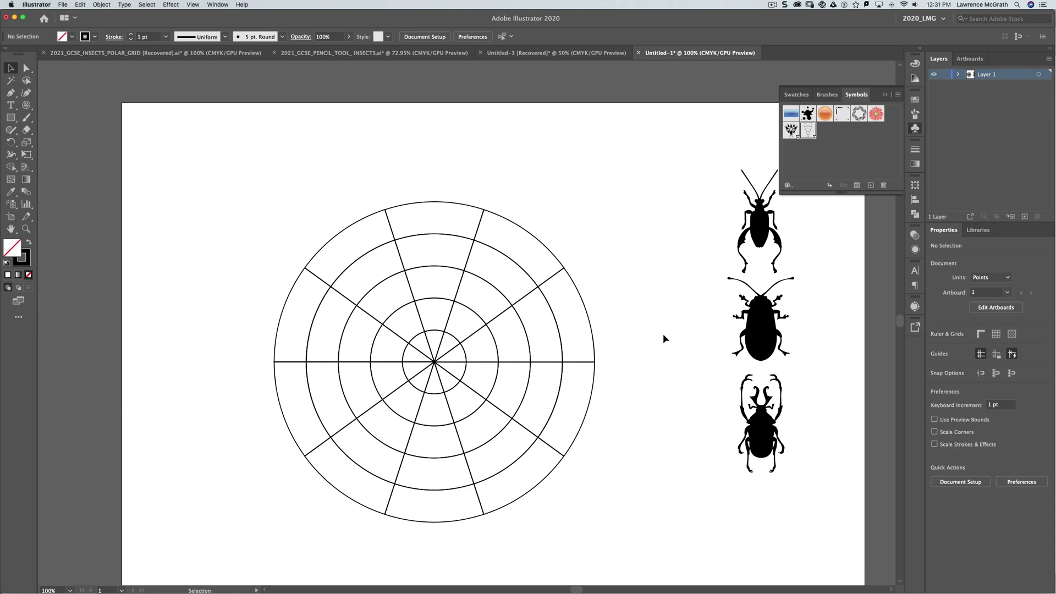
scroll(663, 333, "down", 1)
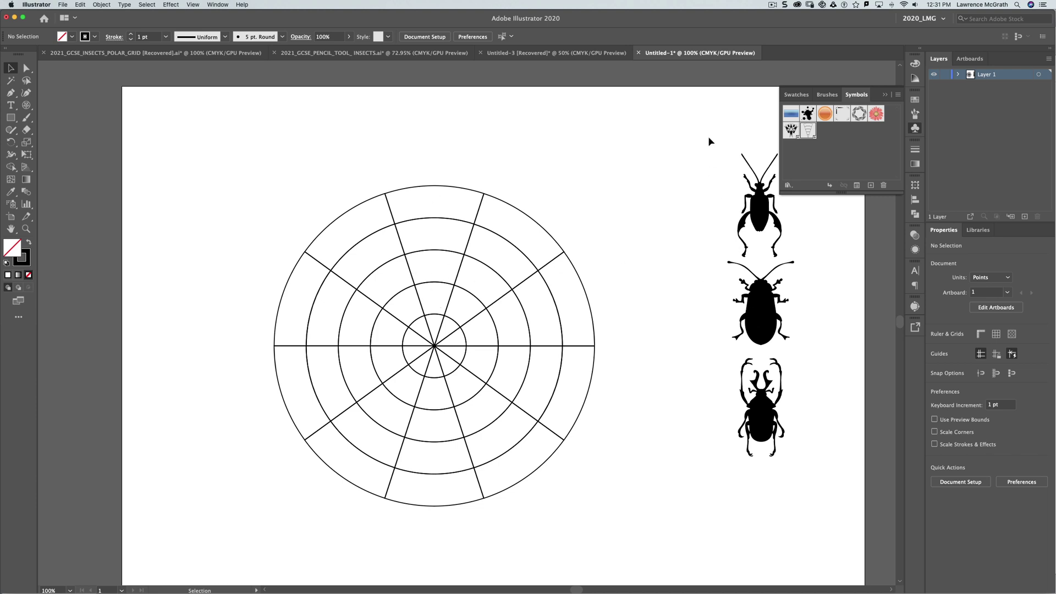
left_click_drag(710, 138, 820, 497)
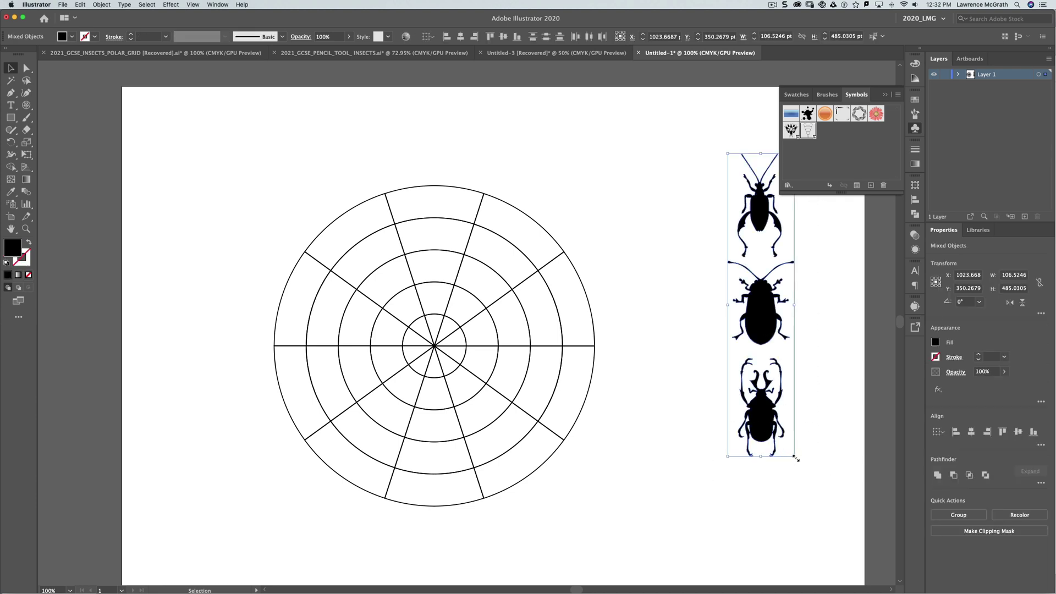
left_click_drag(795, 458, 765, 323)
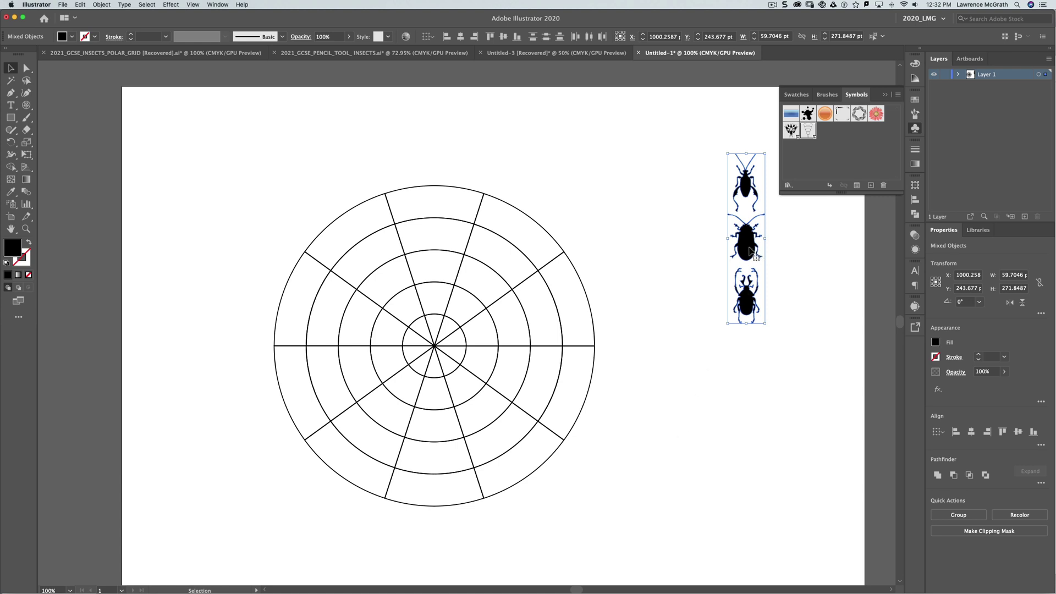
left_click(750, 250)
left_click(437, 221)
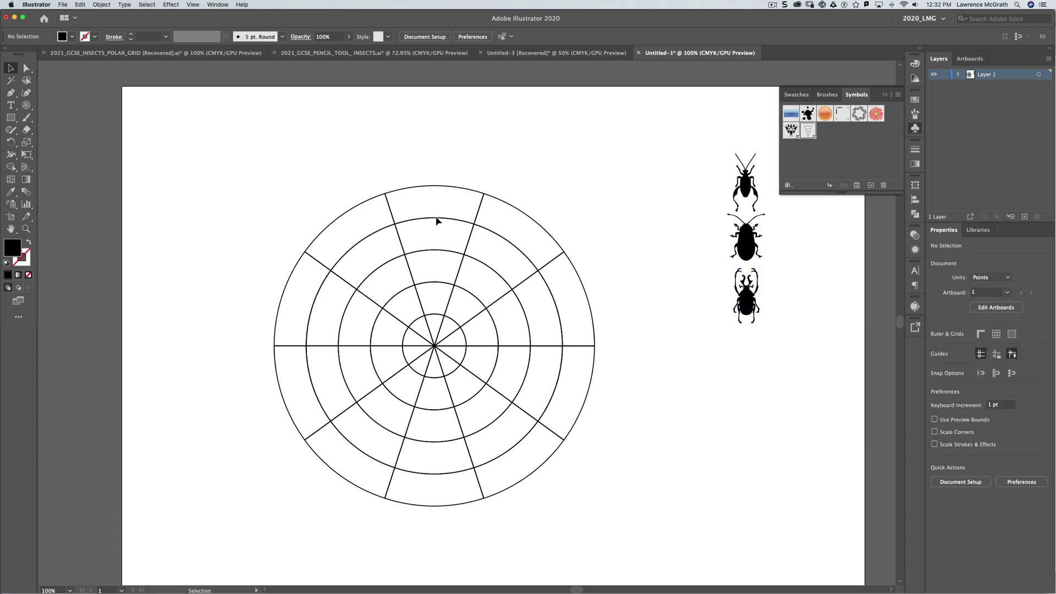
Inside the Pizza symbol, move the three beetles into the top wedge, scaled to 38.9724 × 177.4501 pt
double_click(439, 221)
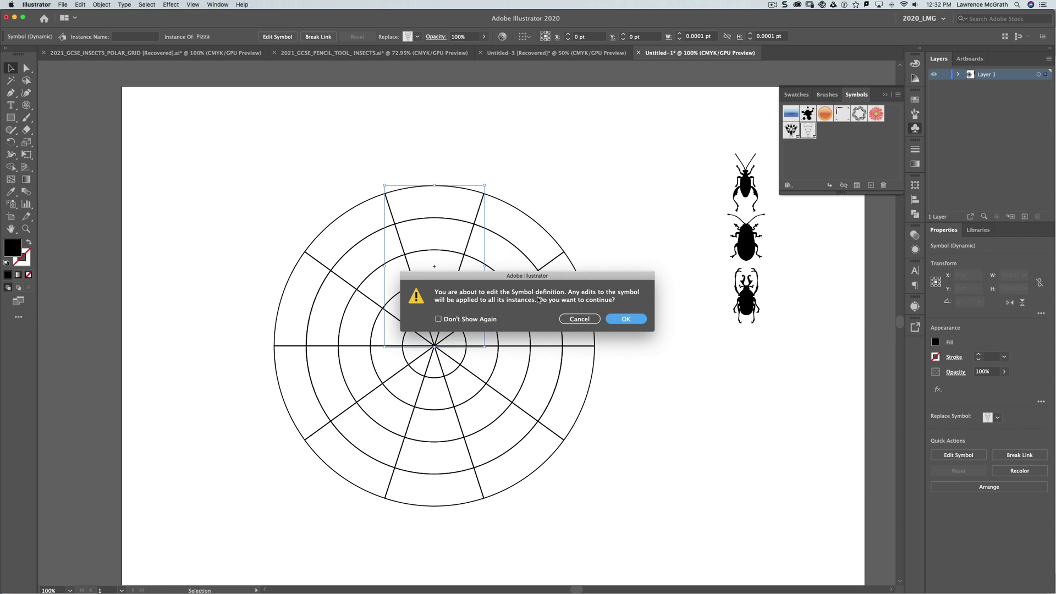
left_click(627, 319)
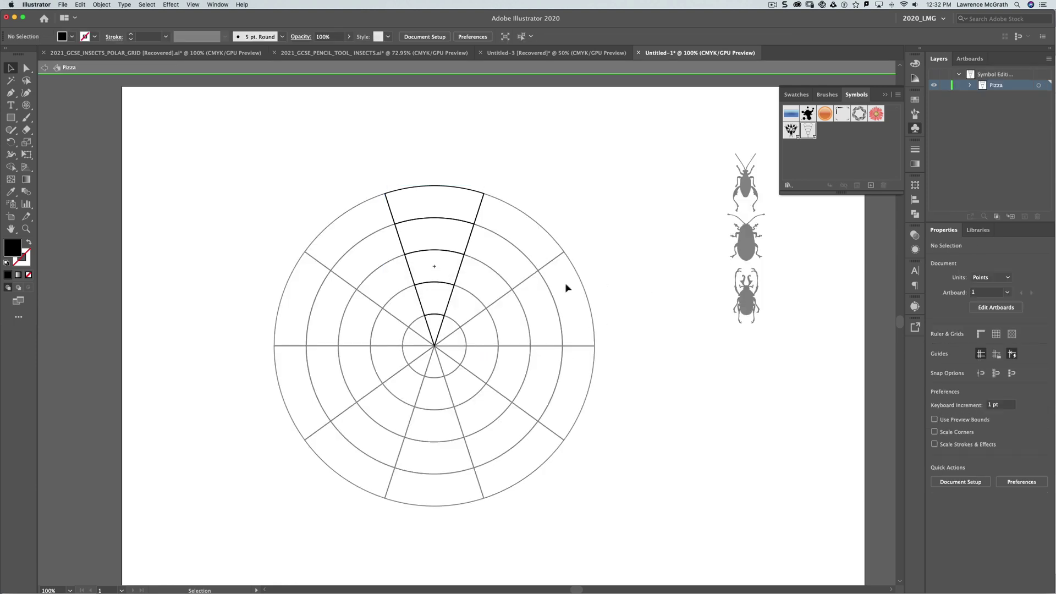
key("a")
left_click(464, 295)
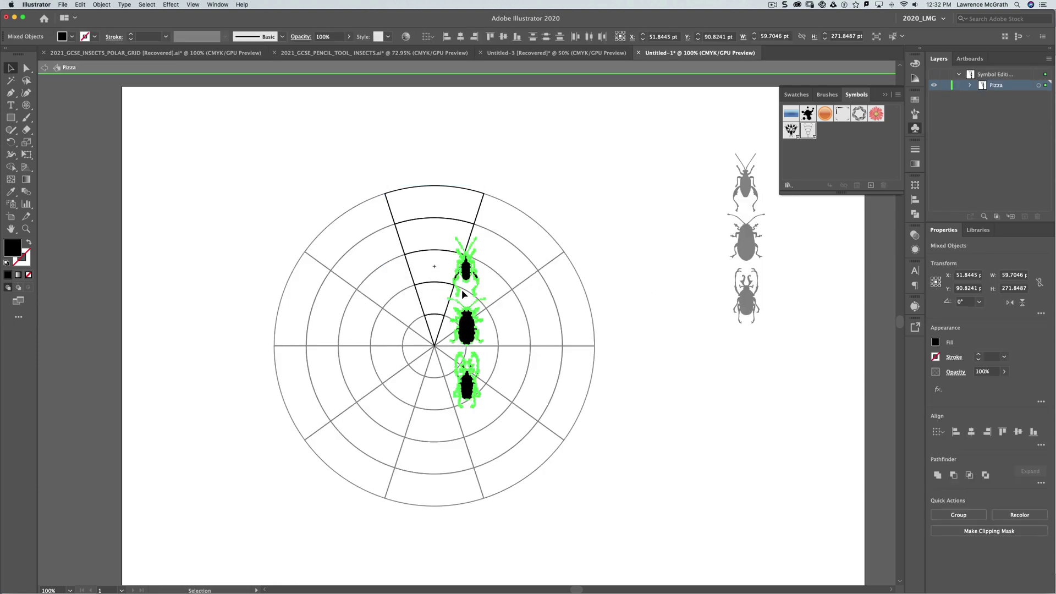
left_click_drag(469, 325, 437, 235)
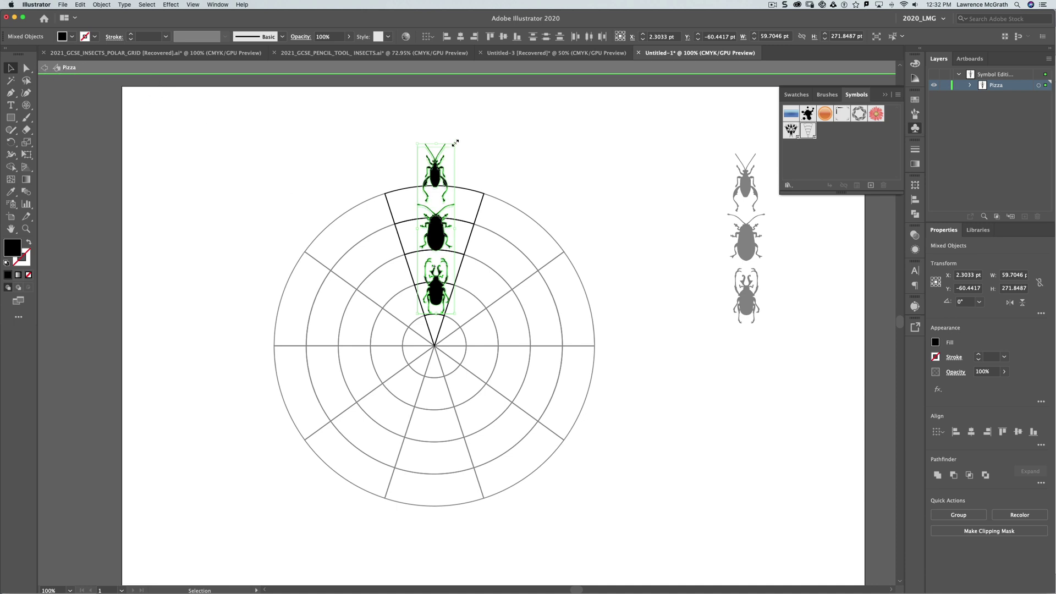
left_click_drag(455, 143, 449, 173)
left_click_drag(435, 242, 435, 275)
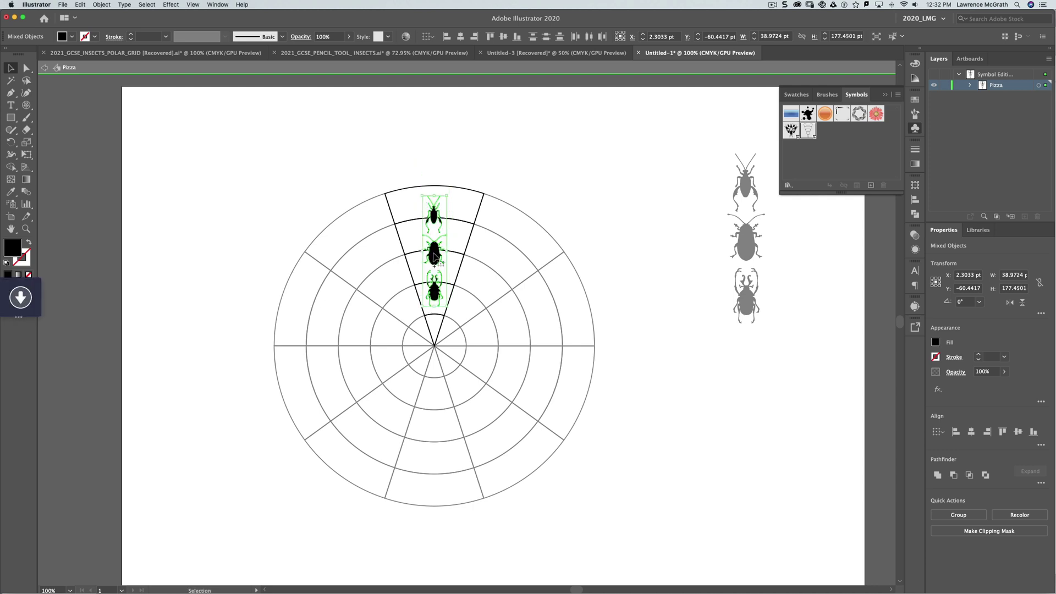
Exit symbol editing to view the repeated beetles, then reopen the Pizza symbol
left_click(43, 68)
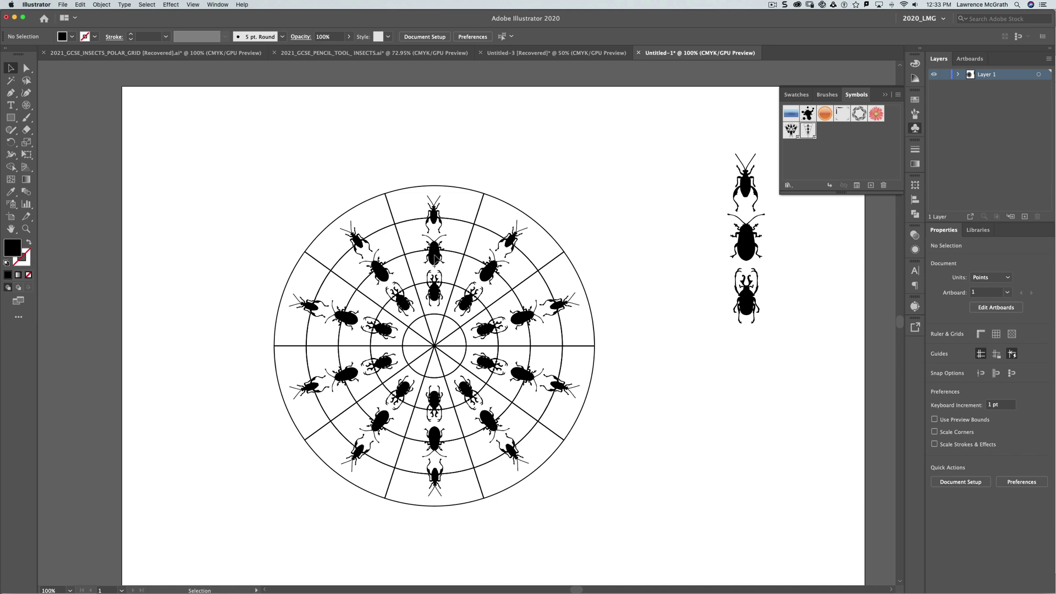
double_click(434, 258)
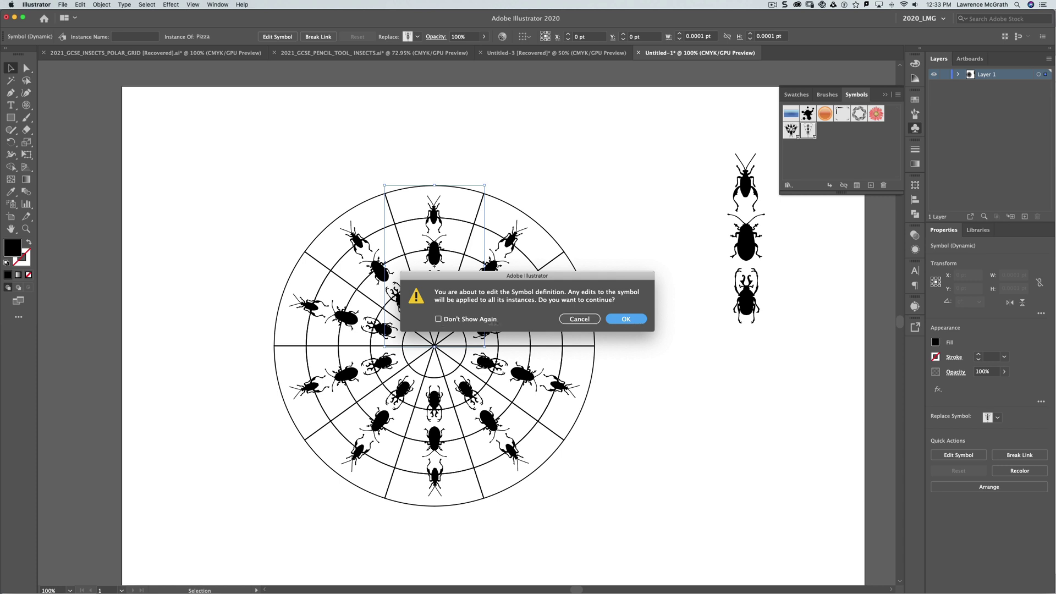
Enlarge the outermost beetle in the Pizza symbol and zoom in on the top wedge
left_click(627, 320)
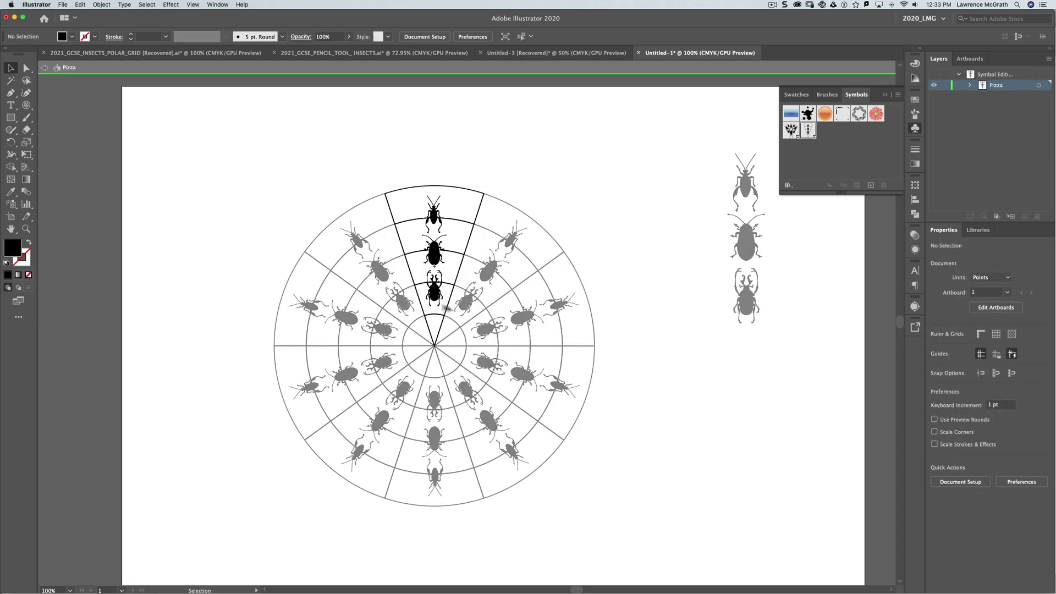
left_click(434, 218)
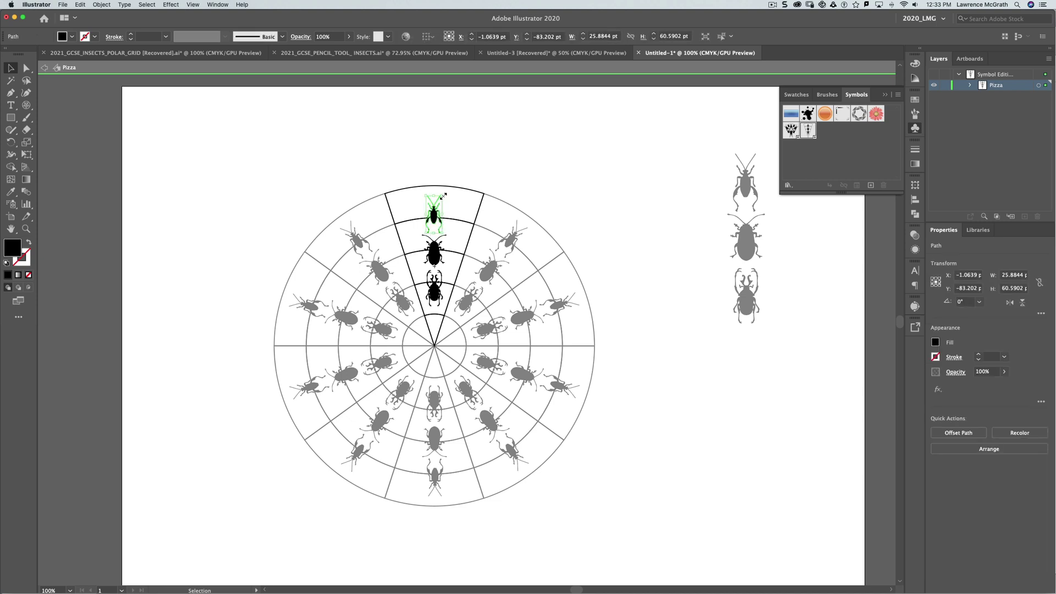
left_click_drag(443, 195, 446, 186)
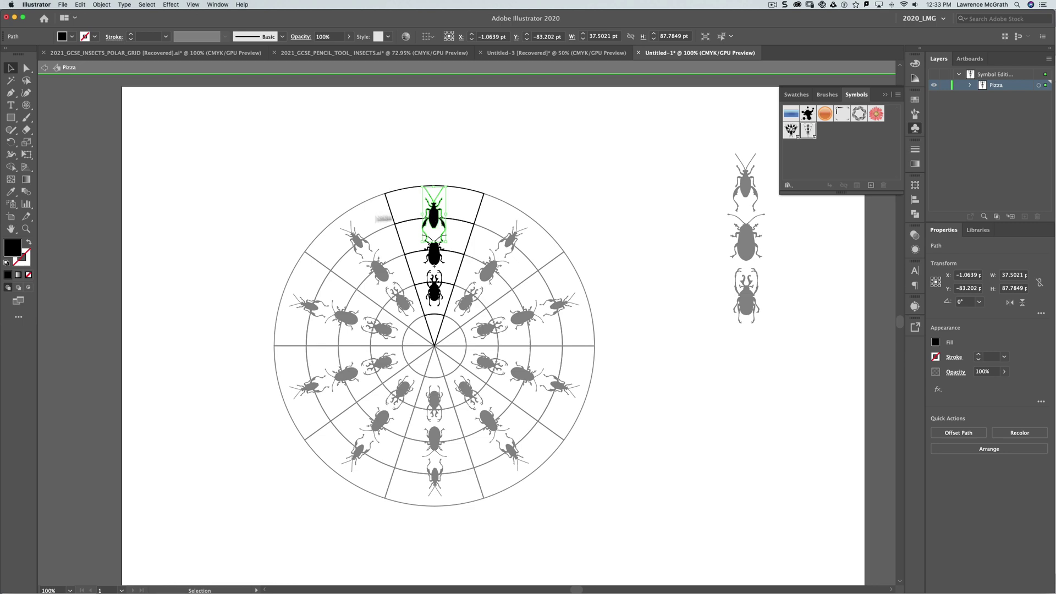
left_click(25, 229)
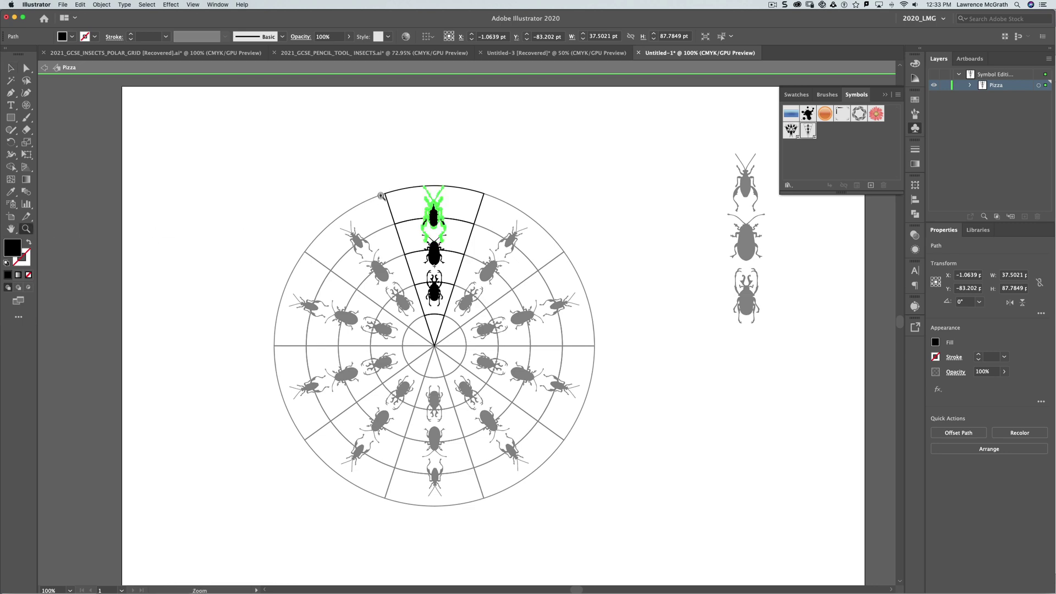
left_click_drag(373, 181, 462, 331)
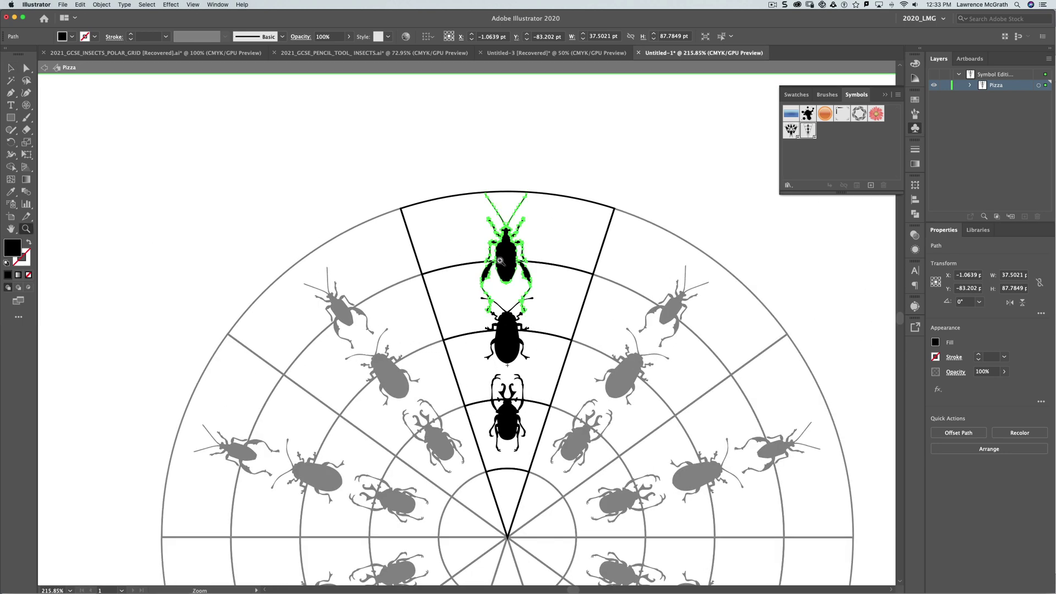
left_click(11, 67)
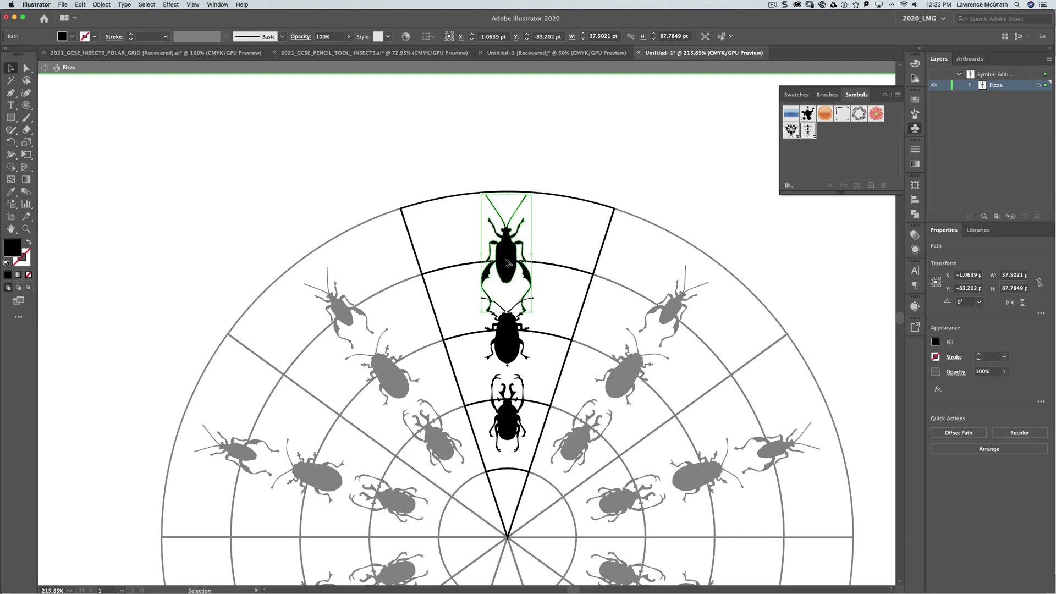
Copy the outer beetle leftward, tilt it about 17°, and set it beside the centre beetle
left_click_drag(505, 266, 454, 265)
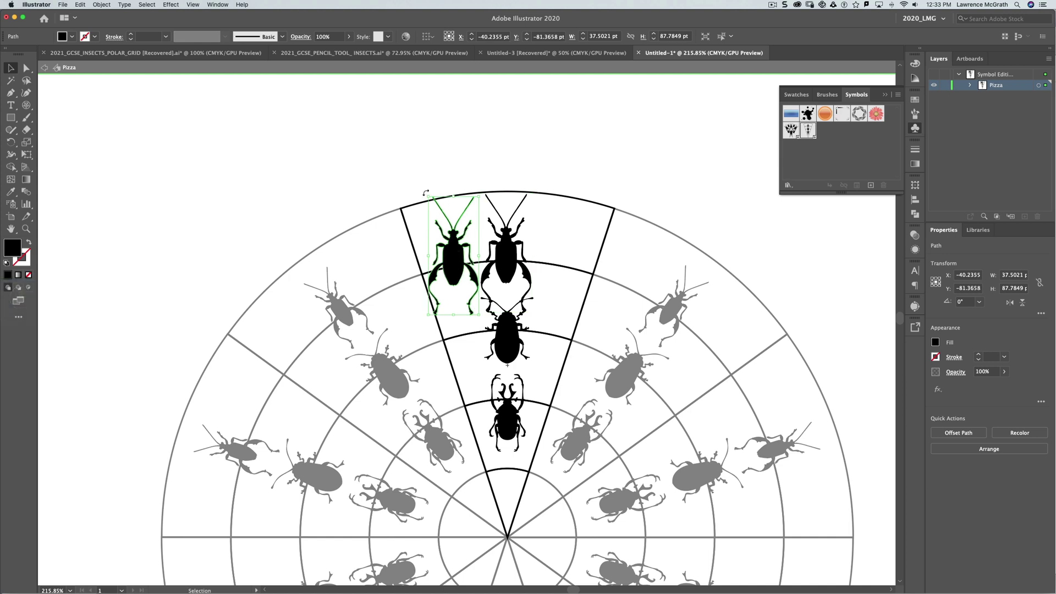
left_click_drag(426, 192, 404, 209)
left_click_drag(447, 259, 442, 262)
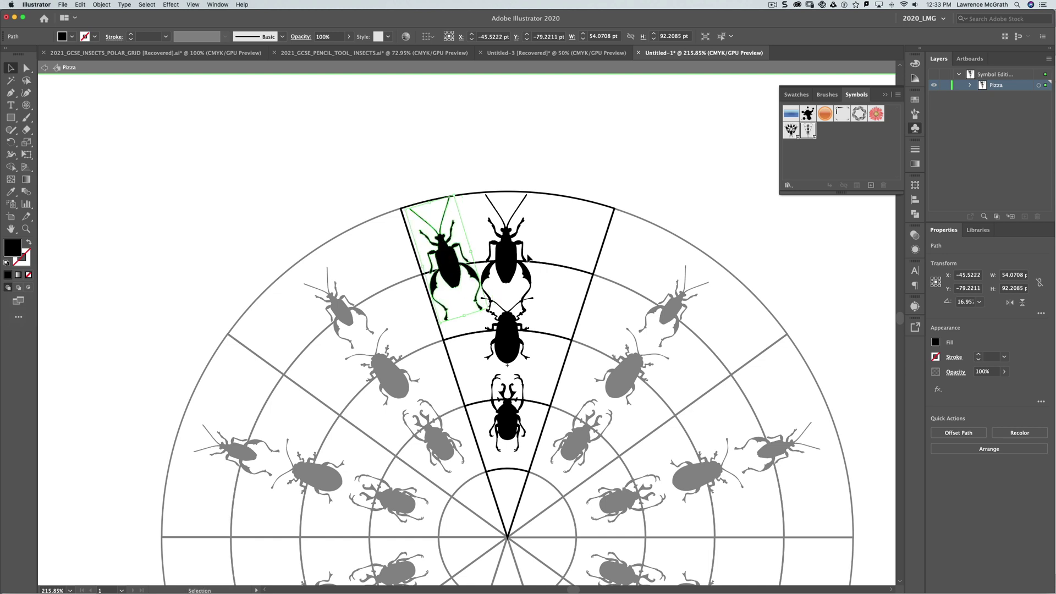
left_click_drag(449, 263, 445, 264)
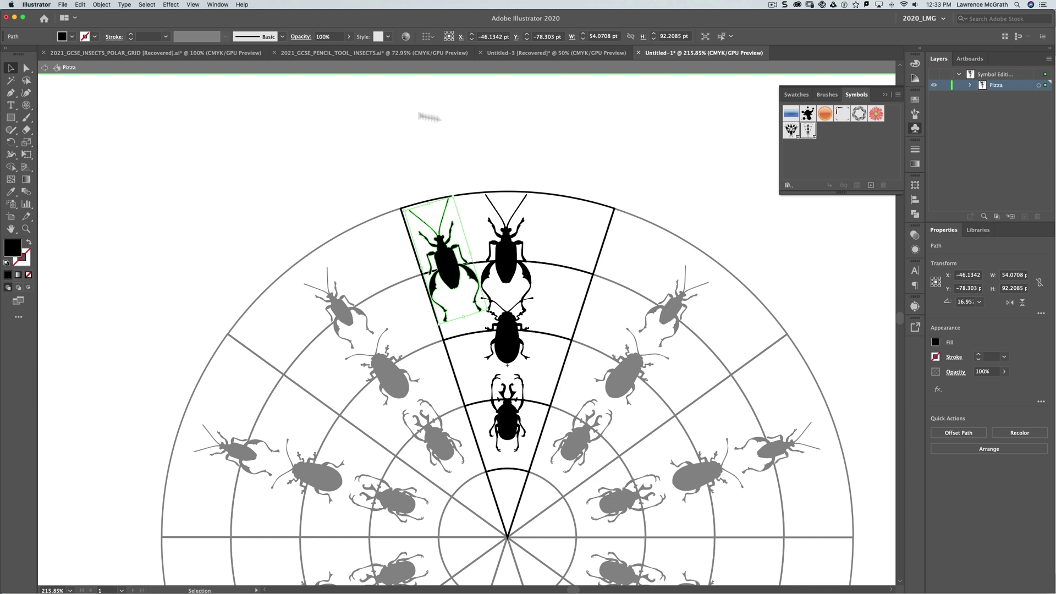
Reflect a copy of the tilted beetle across the vertical axis and place it right of the centre beetle
left_click(111, 8)
mouse_move(154, 14)
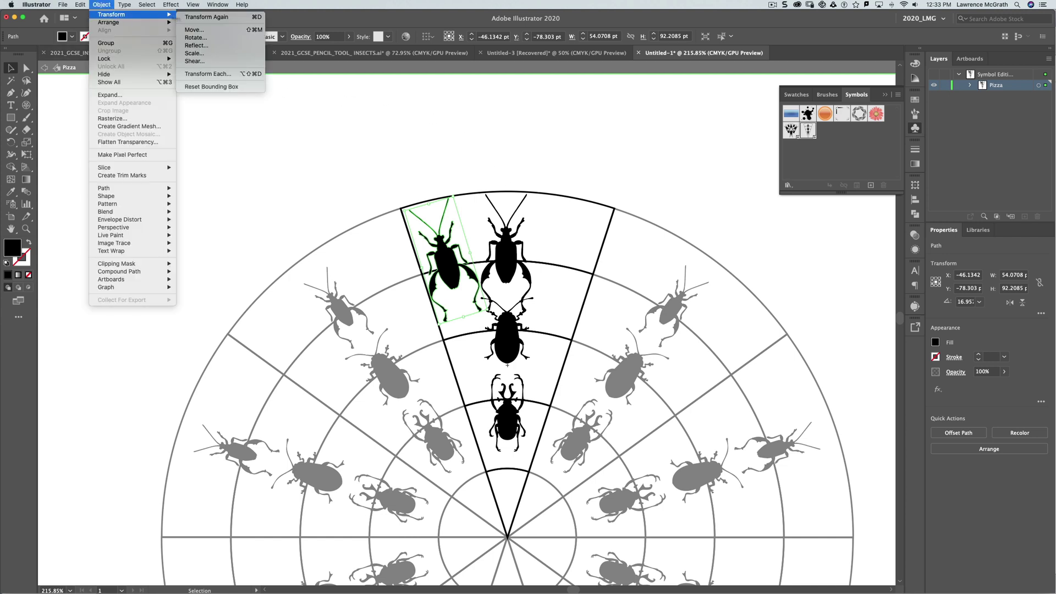
left_click(208, 47)
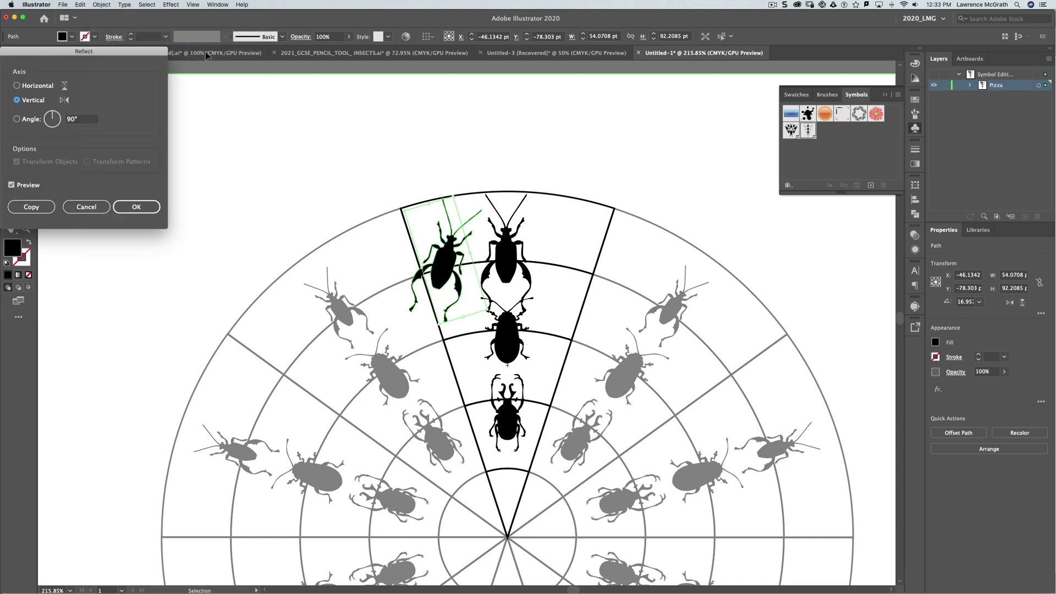
left_click(31, 206)
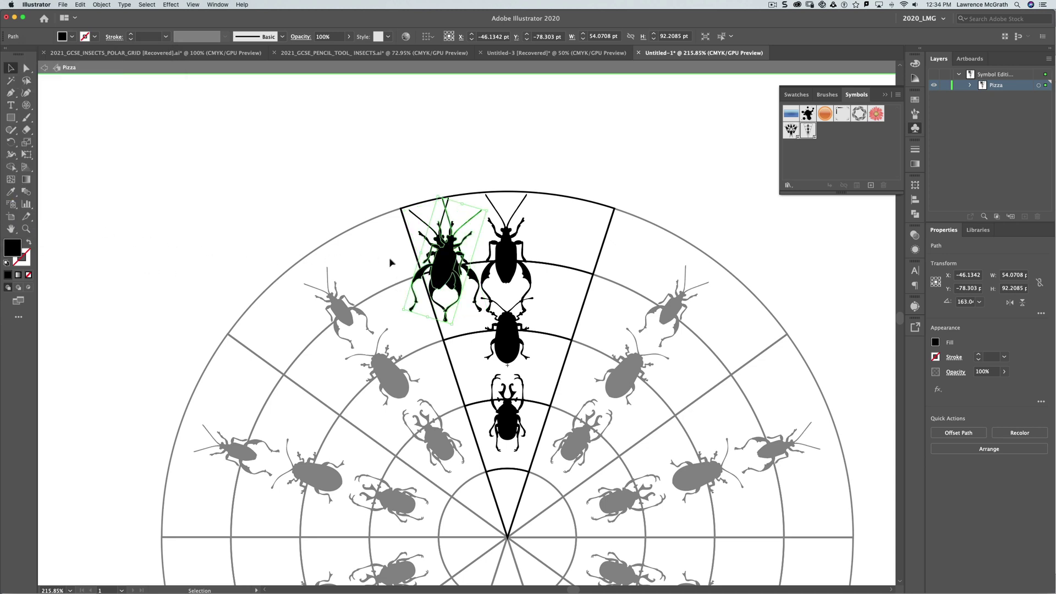
left_click_drag(450, 264, 571, 280)
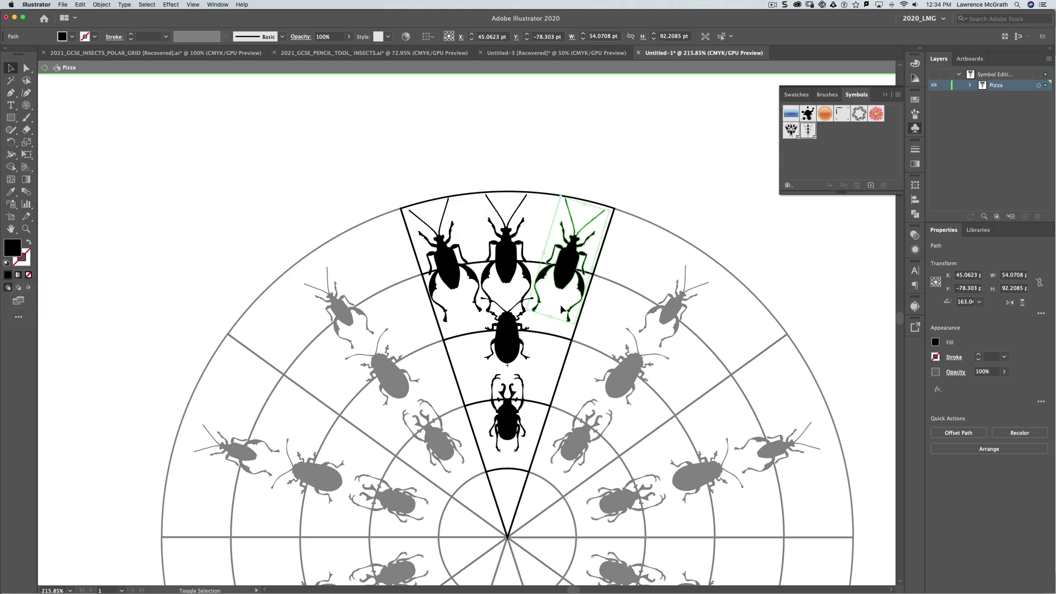
left_click(510, 265)
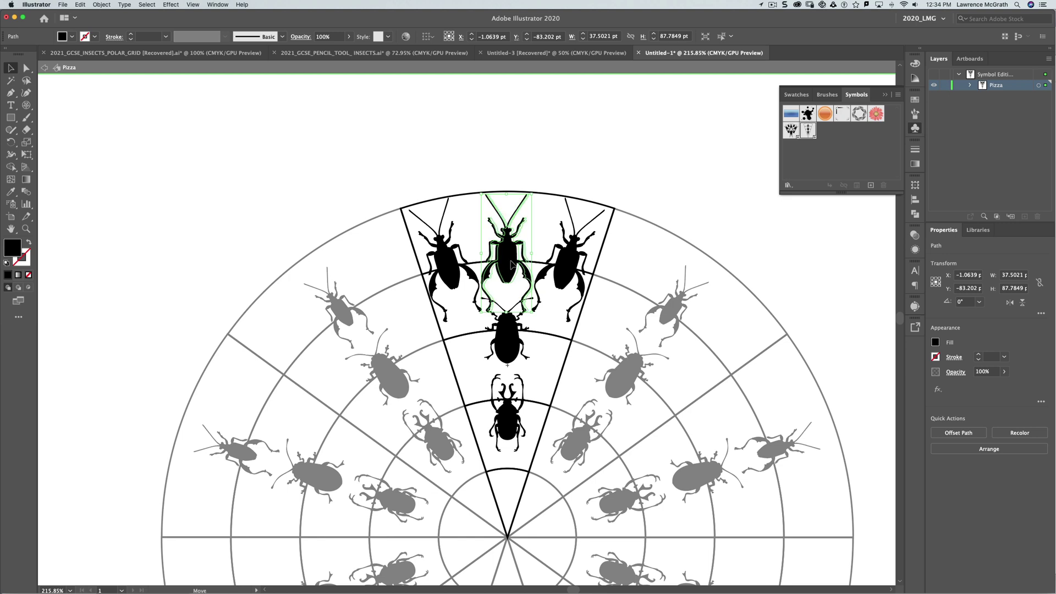
Rotate the middle-ring beetle 180° and shift it slightly lower
left_click_drag(511, 265, 511, 266)
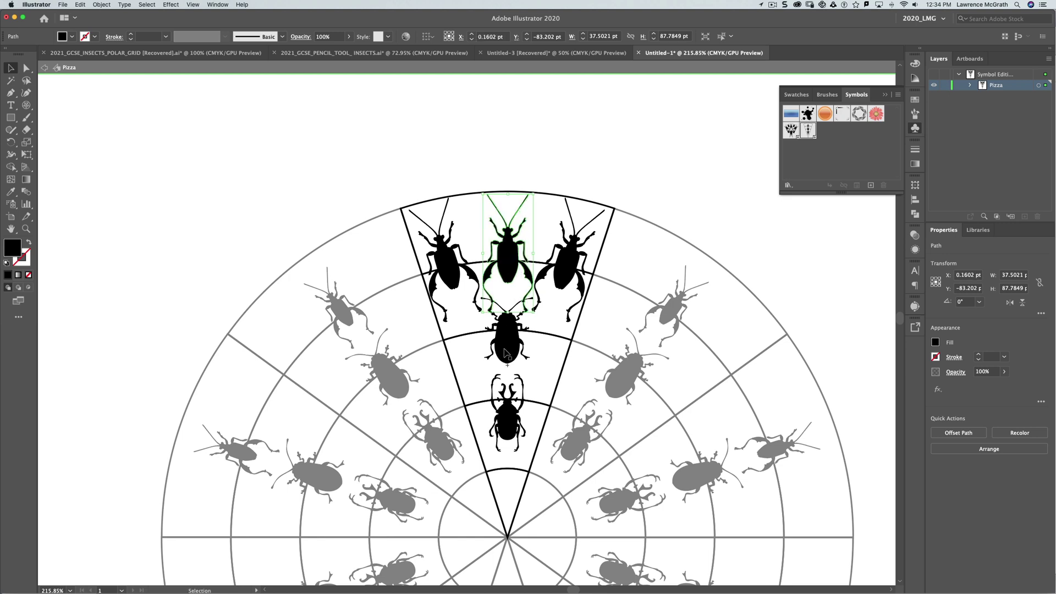
left_click(510, 350)
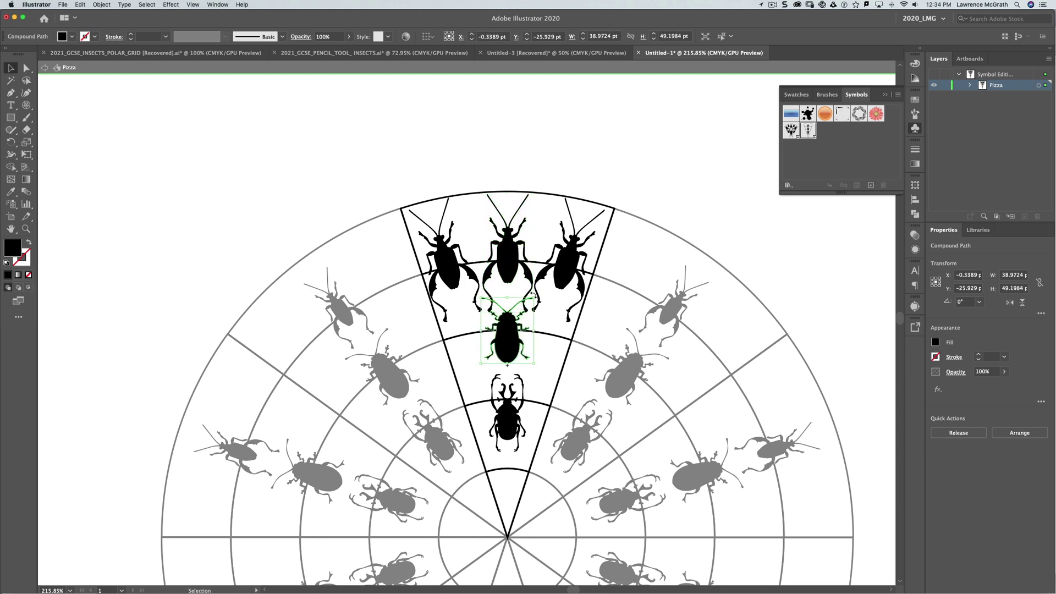
left_click_drag(532, 297, 477, 374)
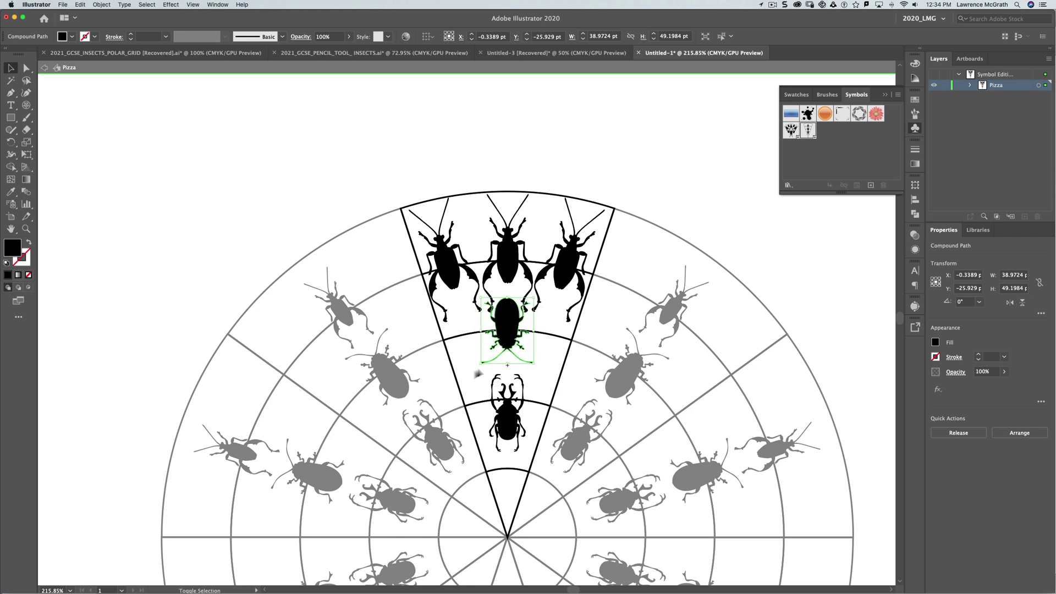
left_click_drag(505, 333, 511, 343)
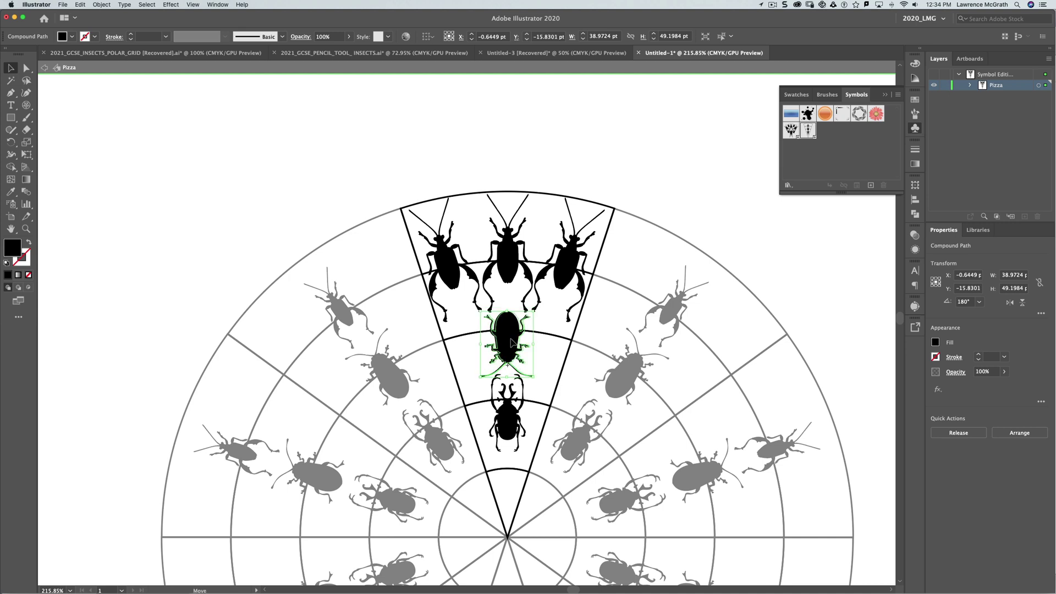
Lower the inner stag beetle, then place a shrunken copy between the left and central outer beetles
left_click(515, 417)
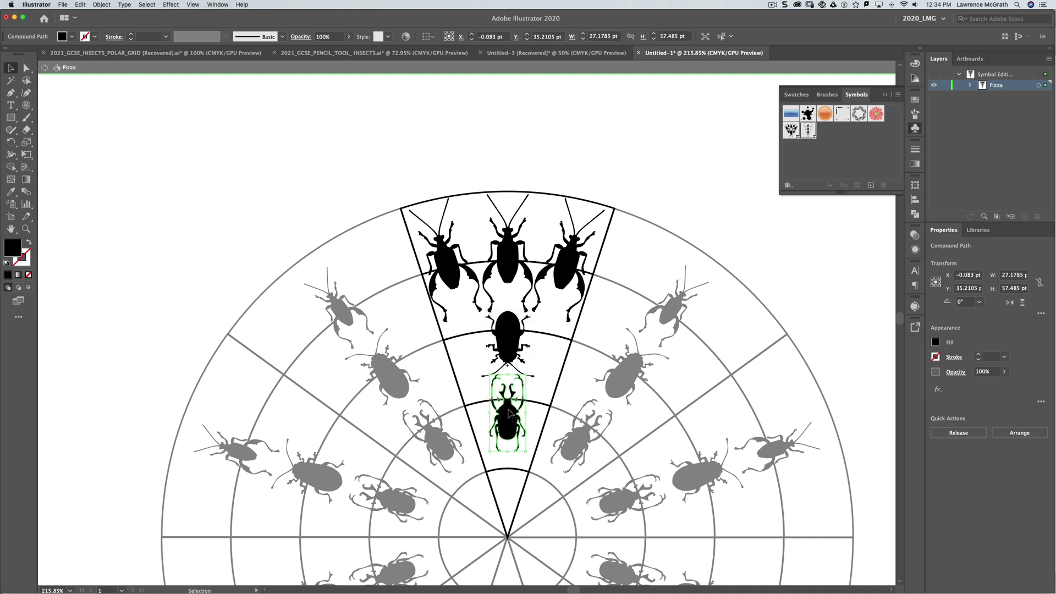
left_click_drag(514, 418, 510, 453)
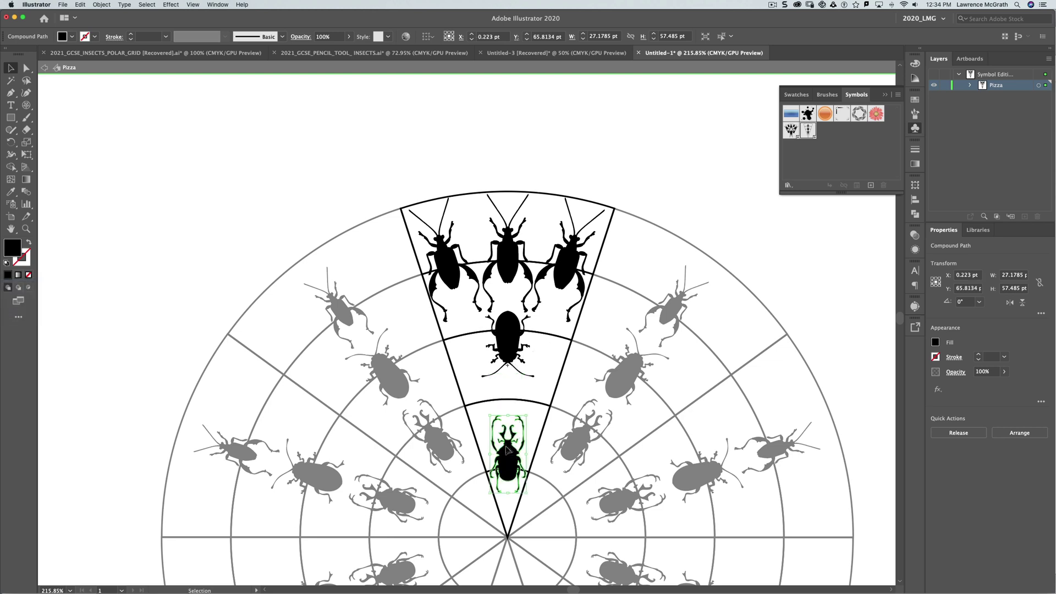
left_click_drag(507, 446, 469, 329)
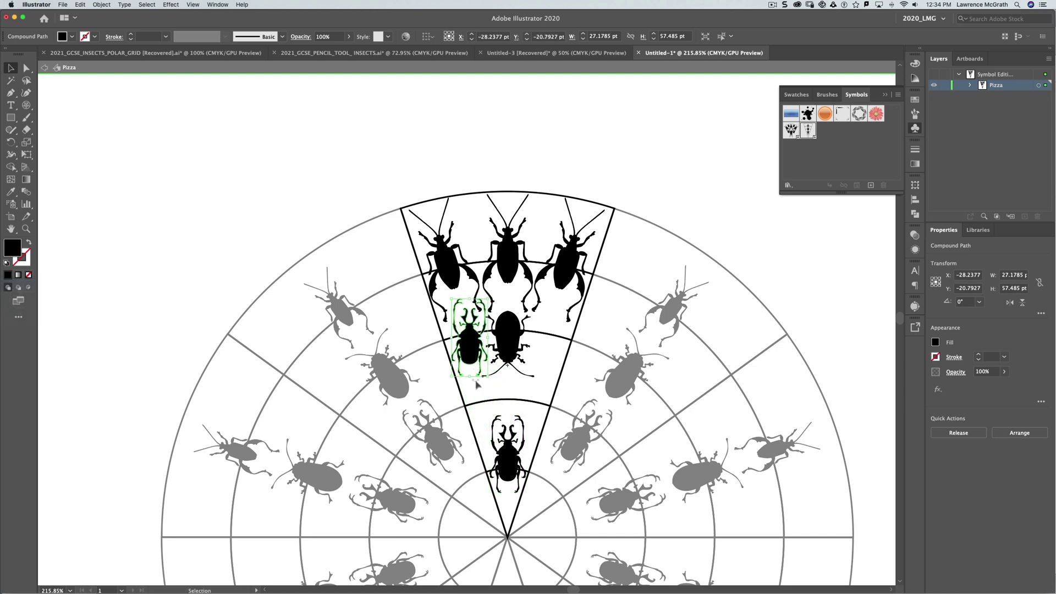
left_click_drag(487, 377, 491, 254)
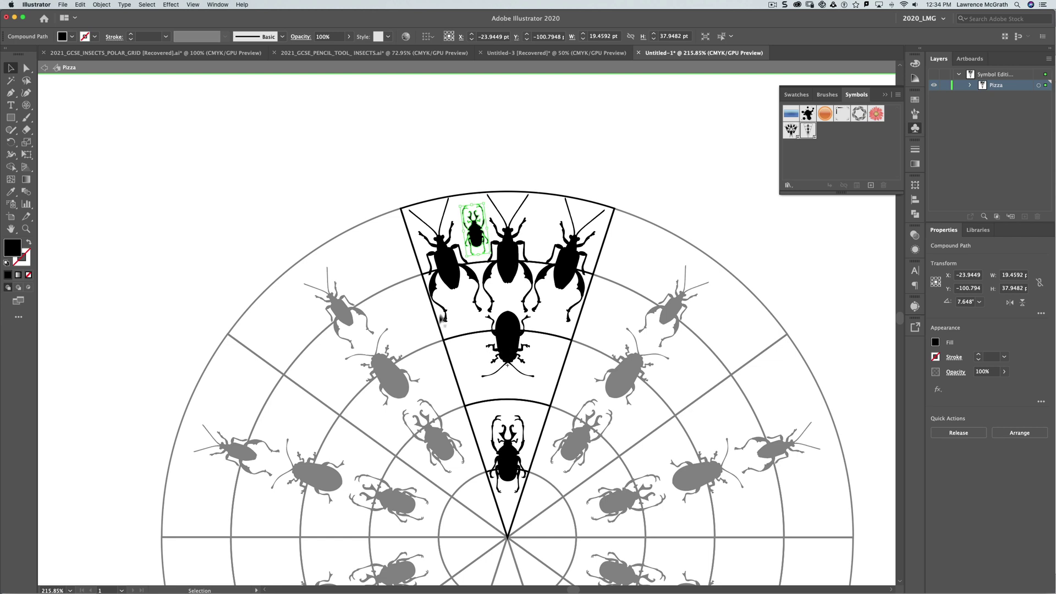
Reflect-copy the small stag beetle vertically and place it between the central and right beetles
left_click(104, 4)
mouse_move(113, 14)
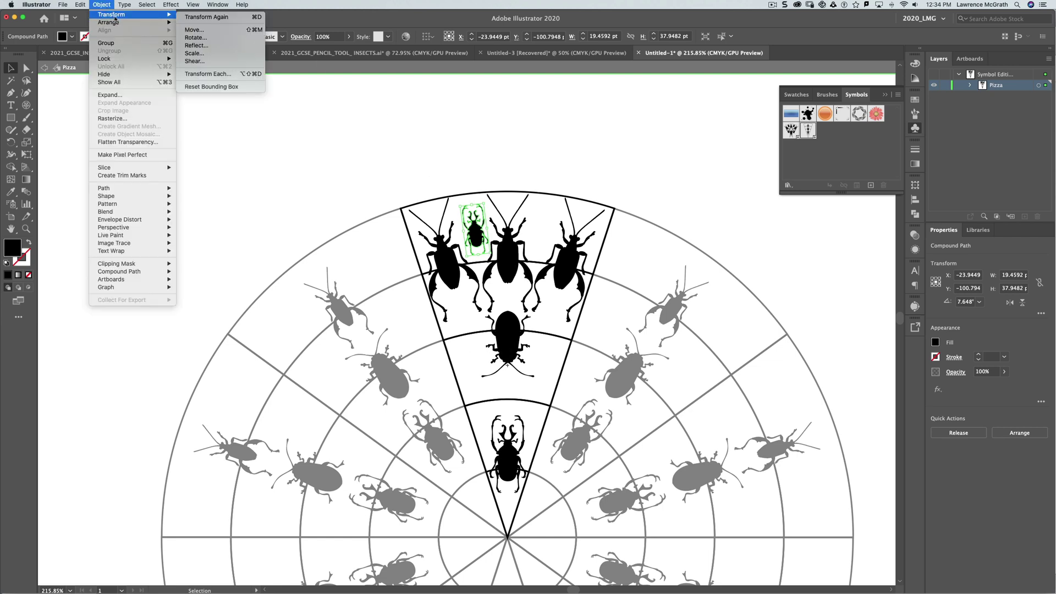
left_click(205, 48)
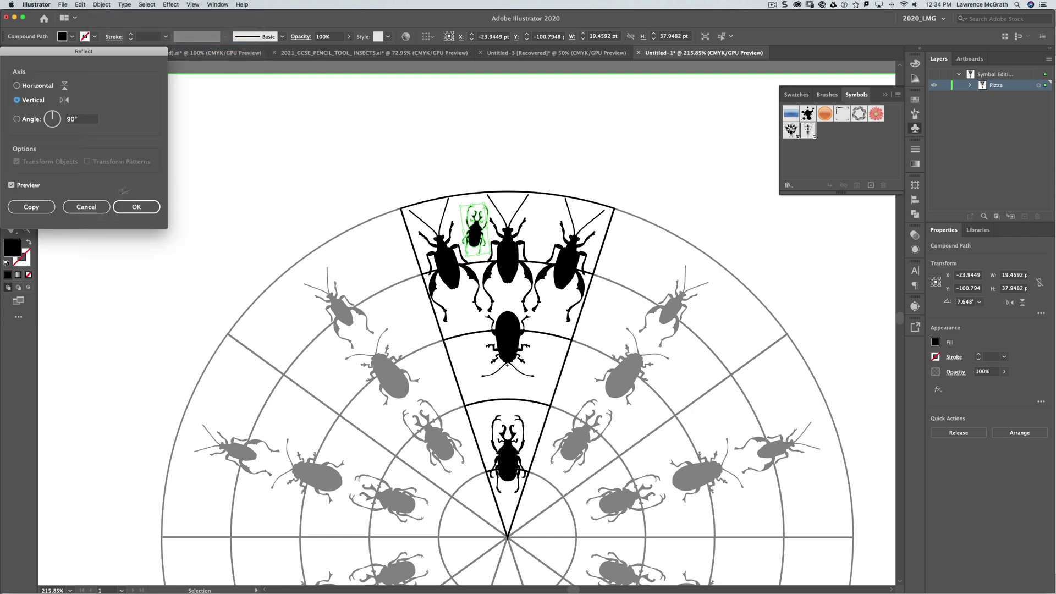
left_click(35, 210)
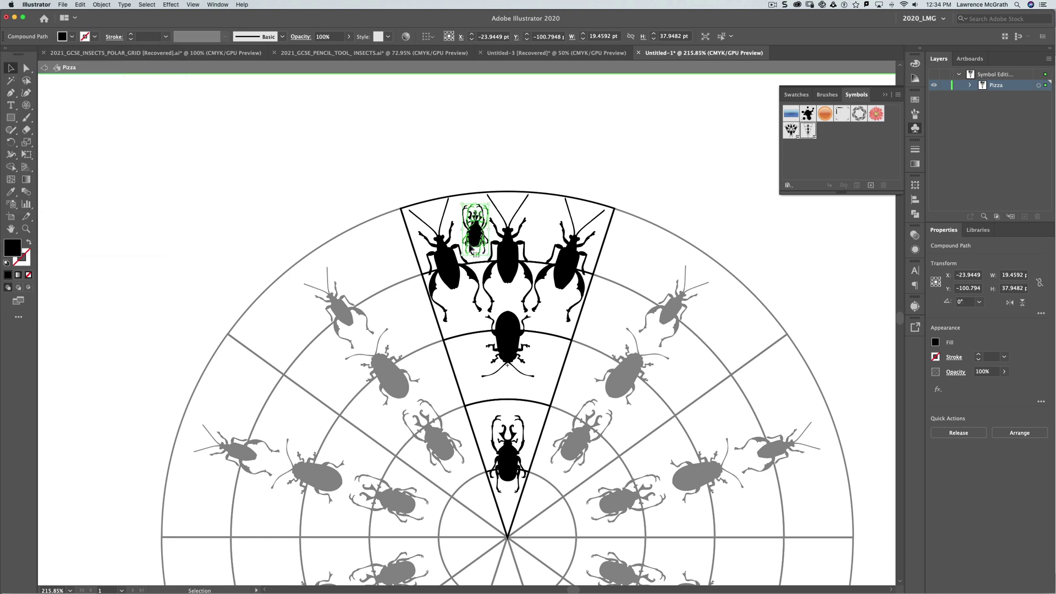
left_click_drag(474, 235, 541, 239)
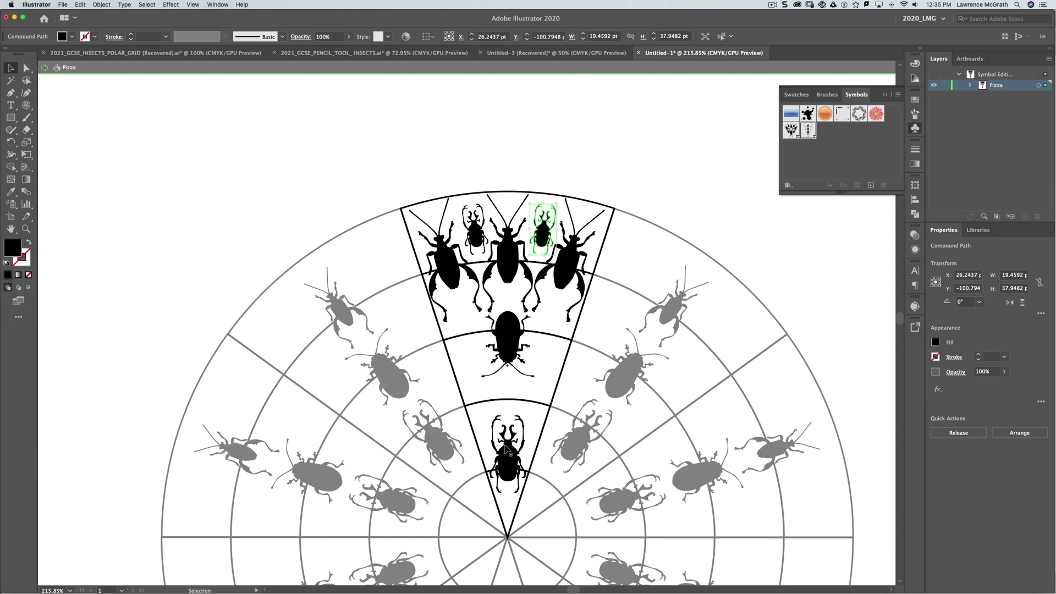
Copy the upside-down middle beetle to its left, tilt it, and shrink it to about two-thirds
left_click(511, 348)
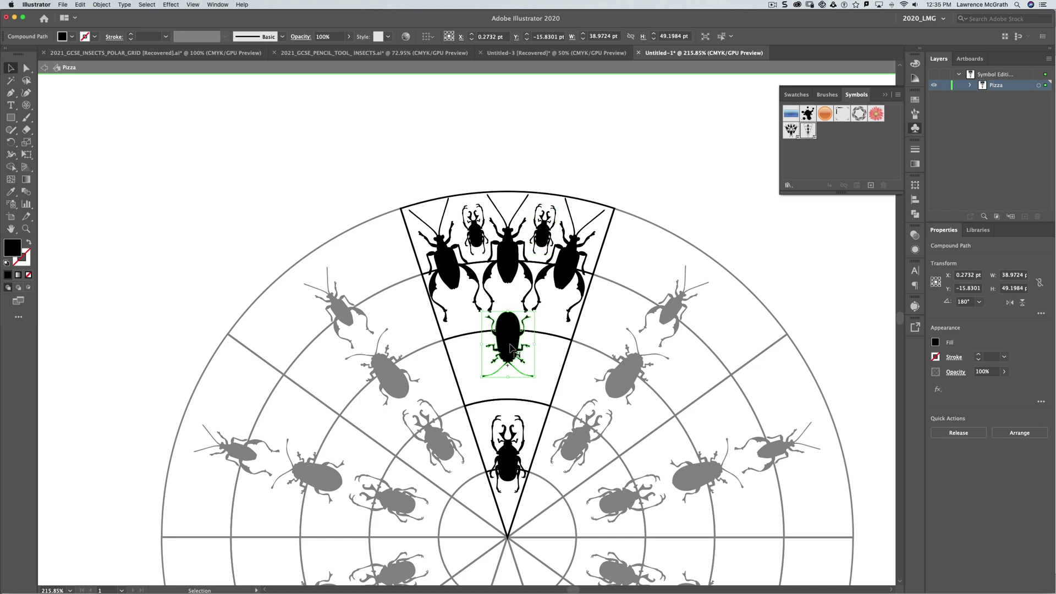
left_click_drag(512, 348, 471, 349)
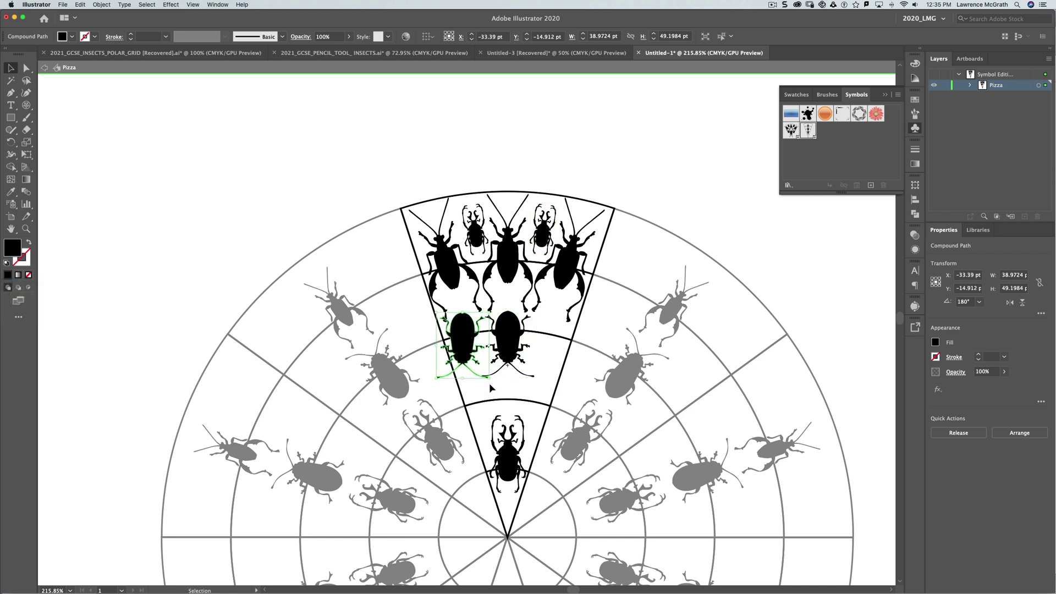
left_click_drag(491, 381, 505, 364)
left_click_drag(447, 385, 455, 298)
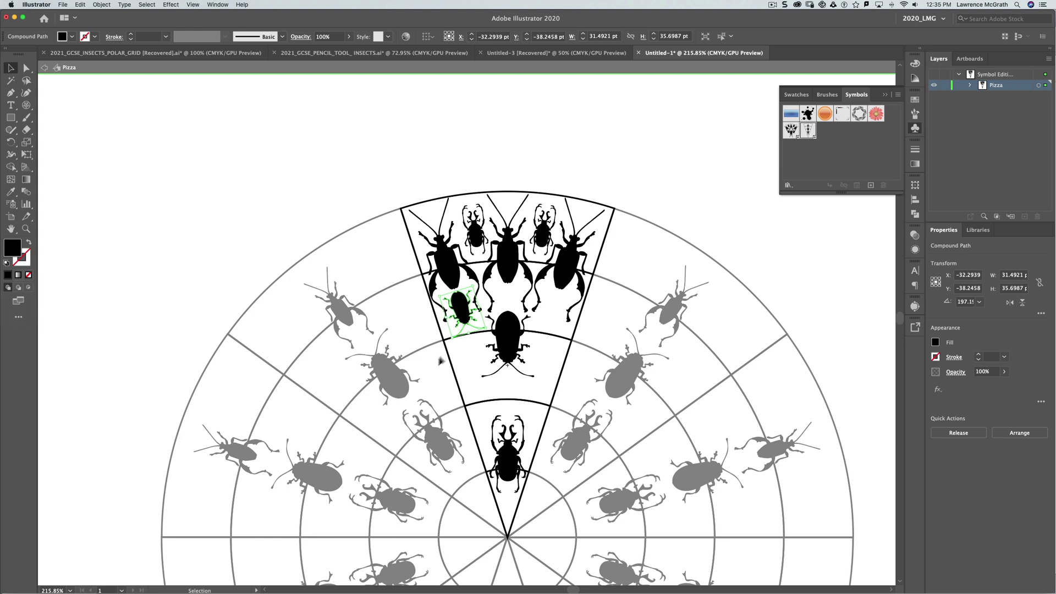
Reflect-copy the small tilted beetle vertically and position it right of the middle beetle
left_click(102, 4)
mouse_move(113, 14)
left_click(197, 45)
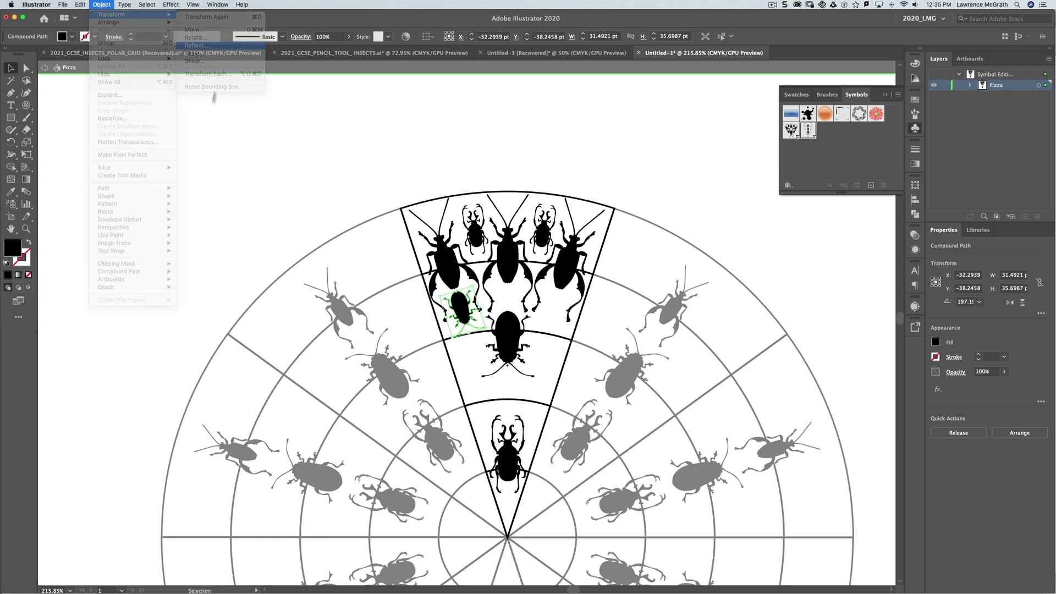
left_click(31, 210)
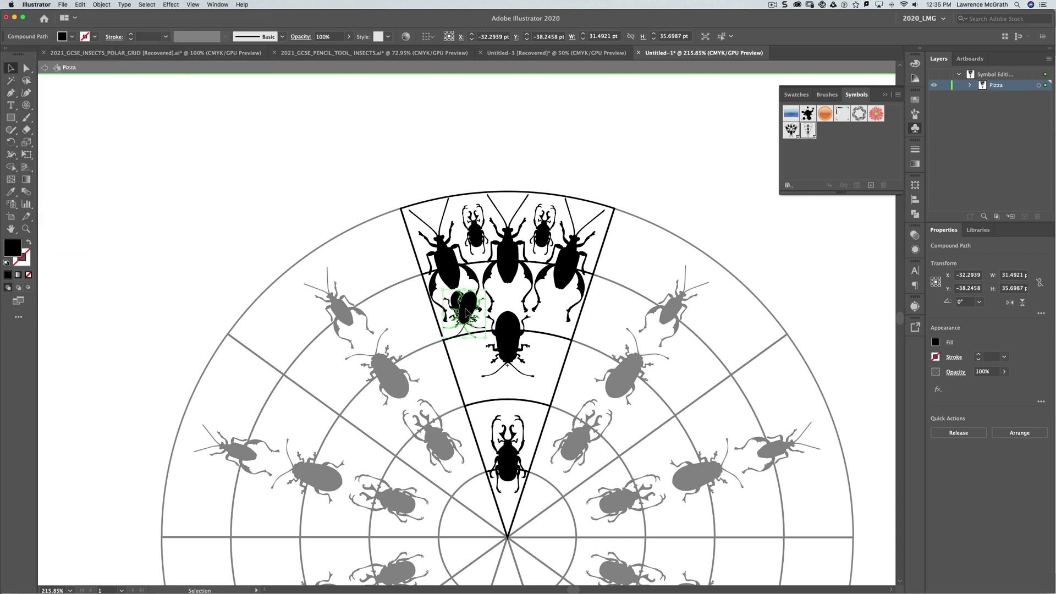
left_click_drag(467, 312, 545, 316)
left_click_drag(557, 315, 553, 315)
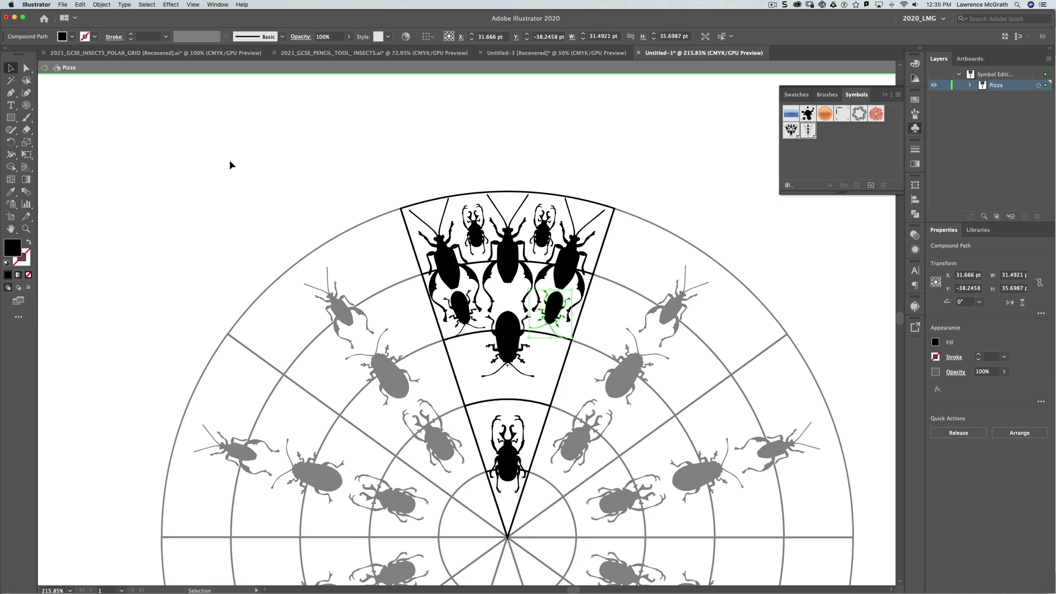
Exit the Pizza symbol and review the updated beetle arrangement across all ten wedges
left_click(44, 67)
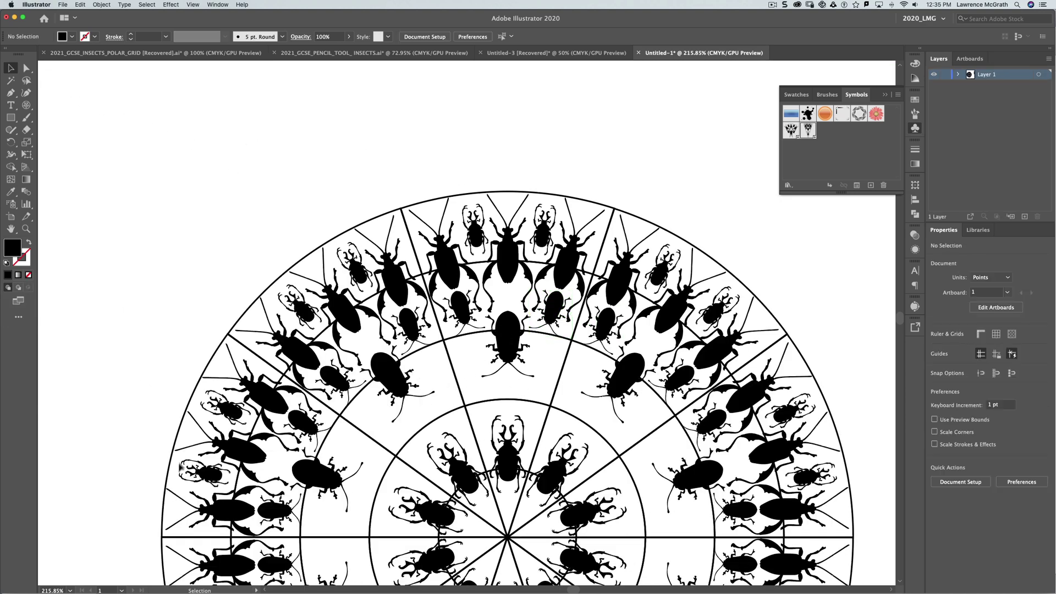
scroll(190, 444, "down", 5)
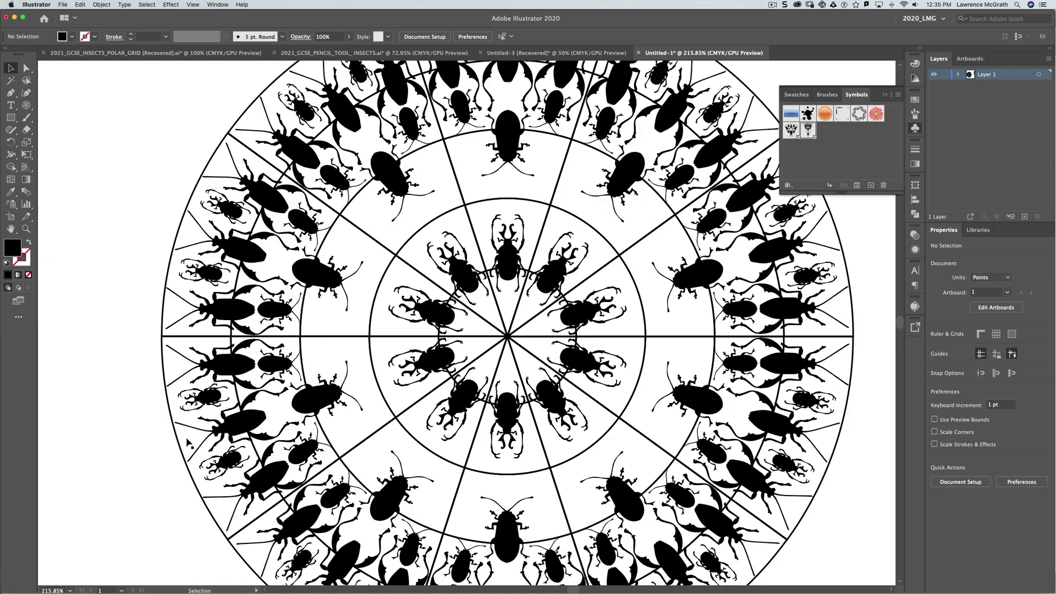
scroll(189, 444, "up", 2)
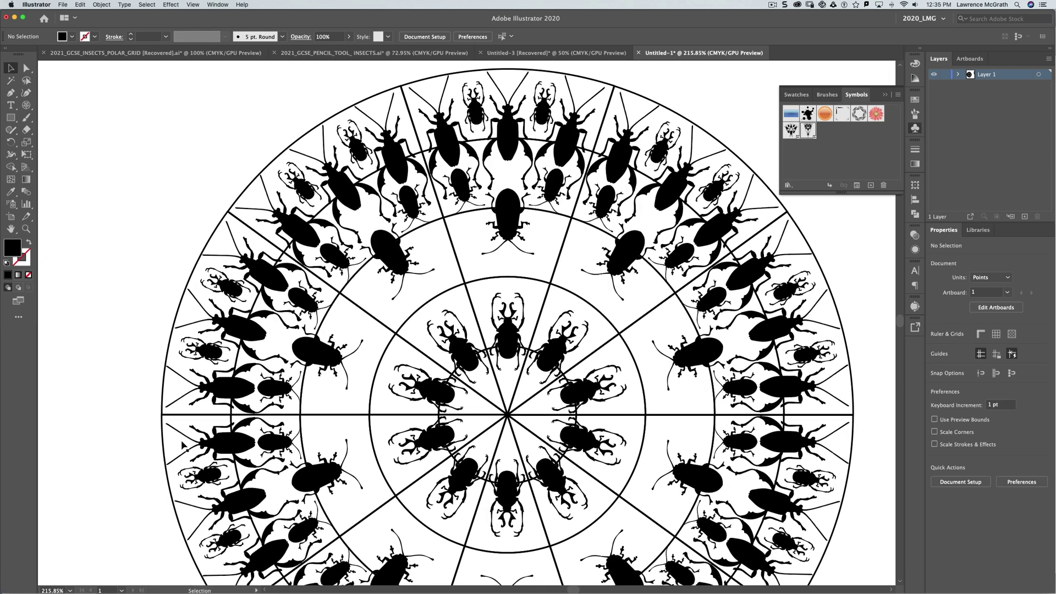
scroll(186, 428, "up", 1)
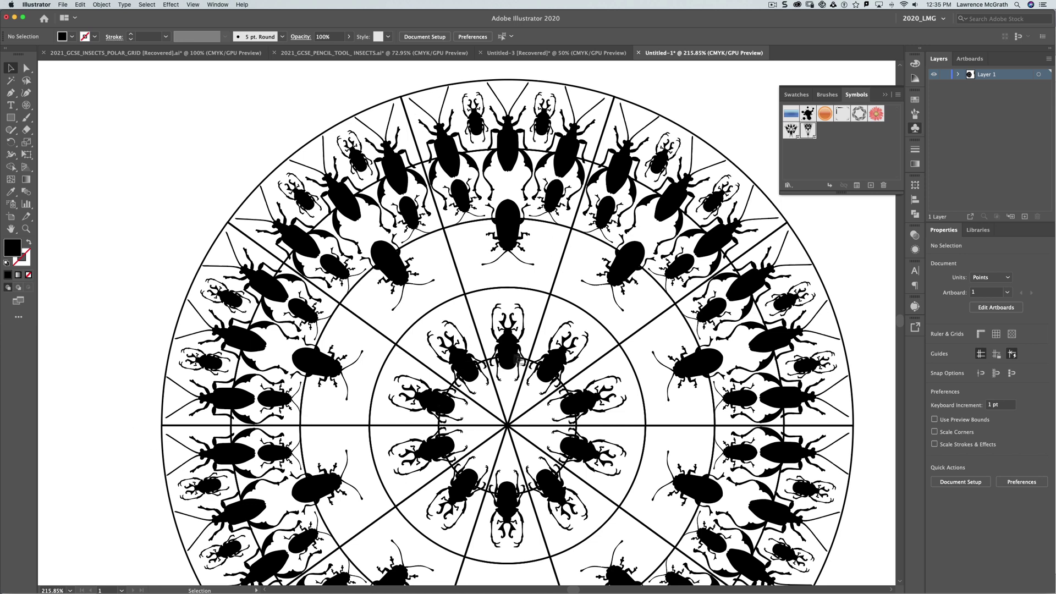
scroll(523, 315, "up", 2)
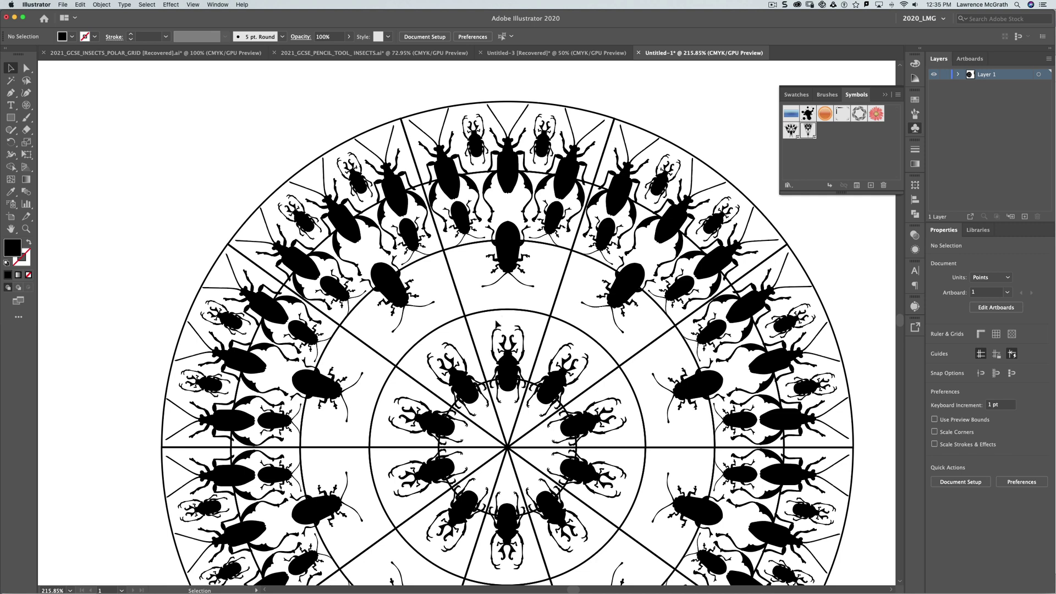
Reopen the Pizza symbol definition for editing after one aborted attempt
double_click(509, 174)
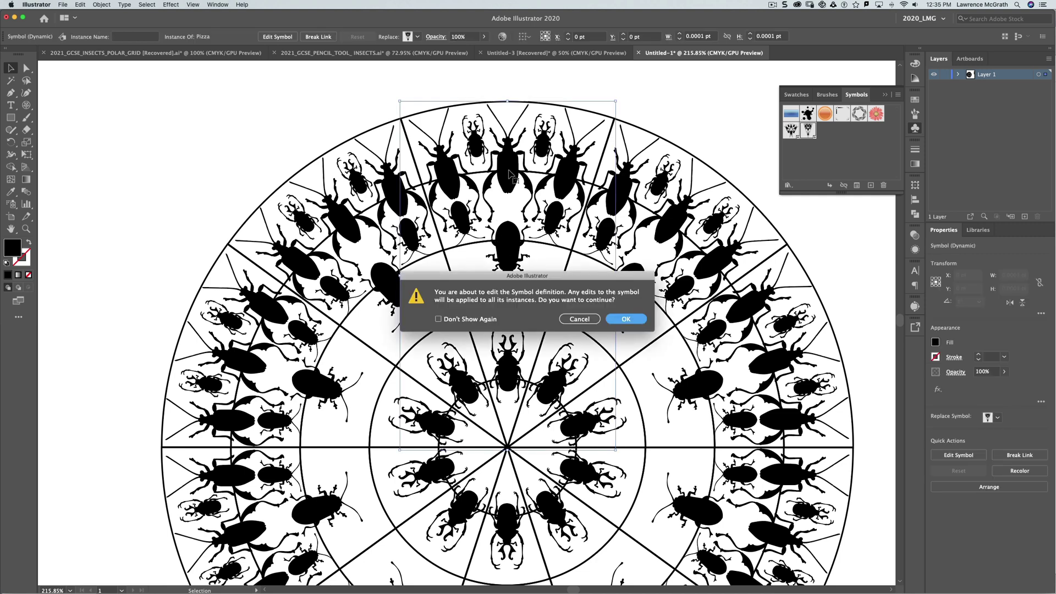
left_click(627, 319)
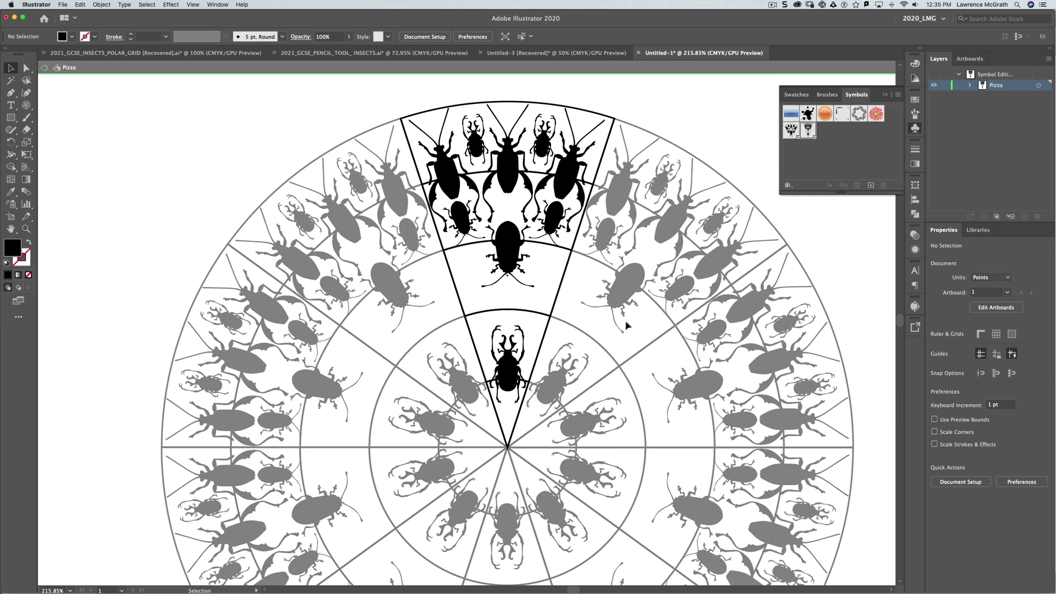
key("Escape")
left_click(497, 312)
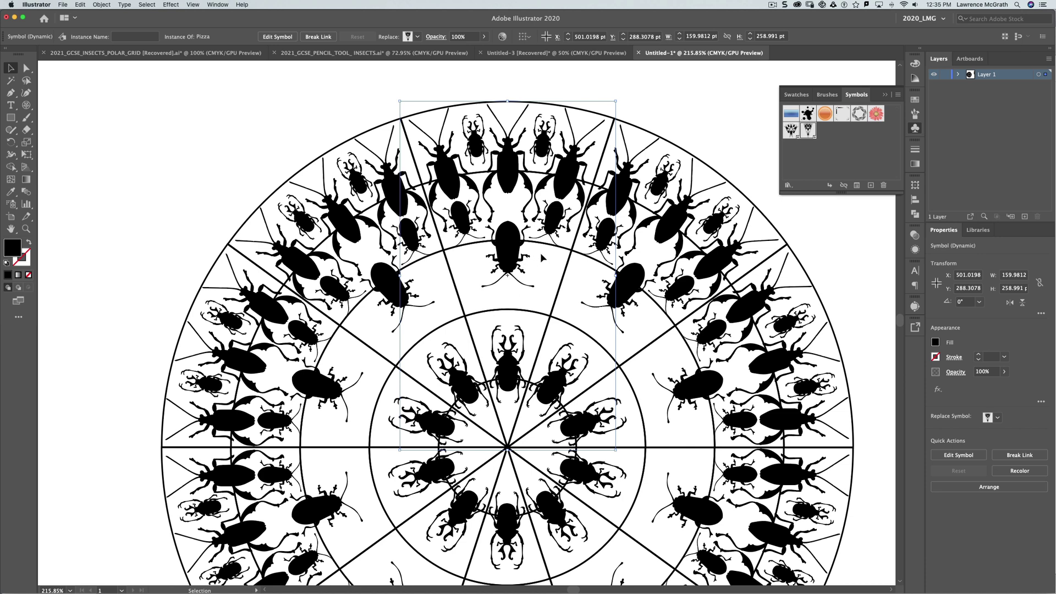
double_click(514, 251)
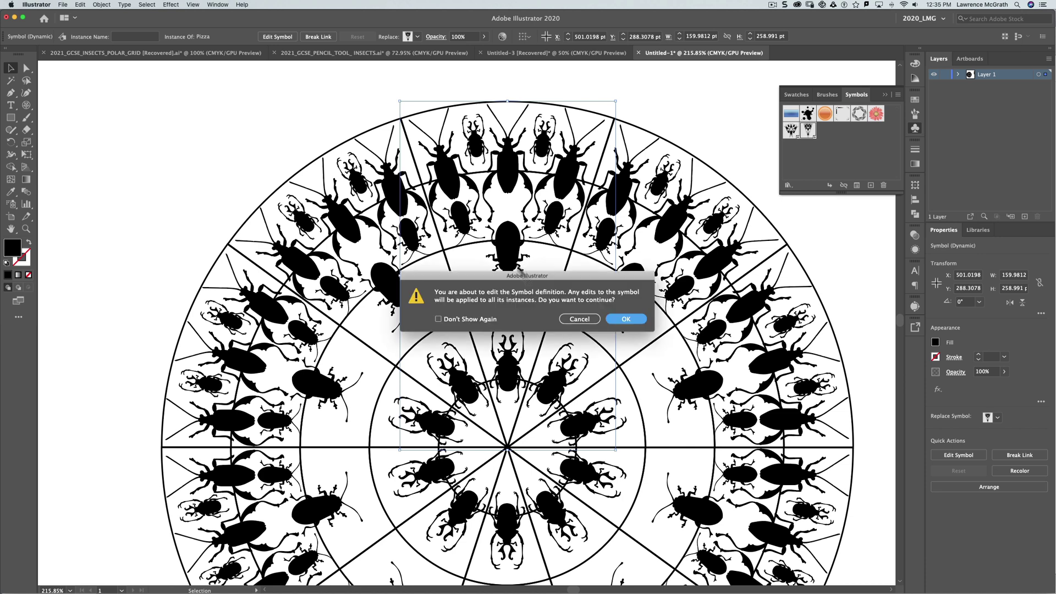
left_click(617, 319)
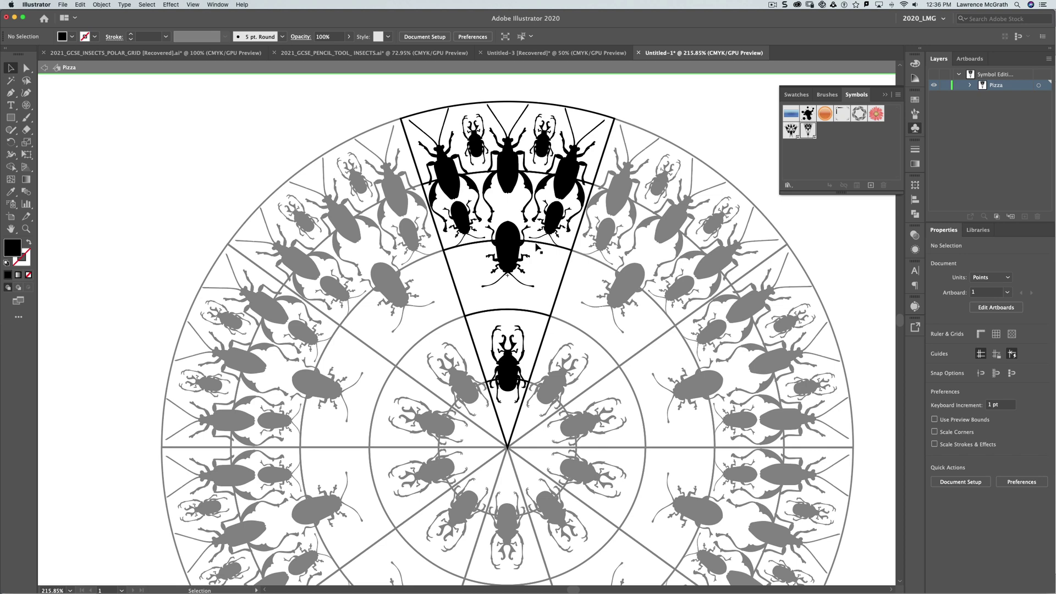
Delete the middle-band arcs, outer wedge outline and lines around the centre beetle, then exit
left_click(563, 268)
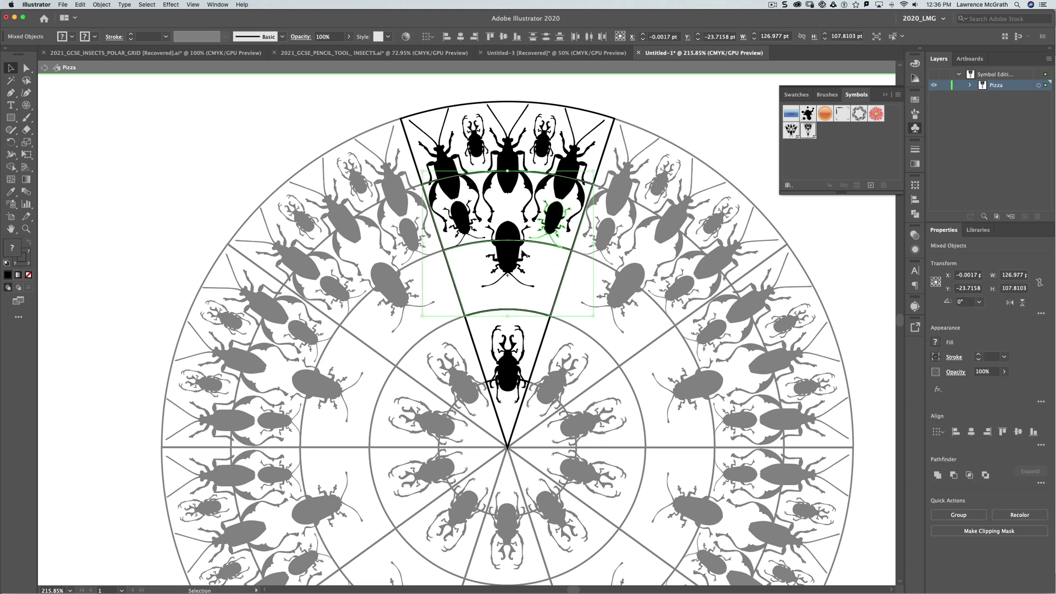
key("Delete")
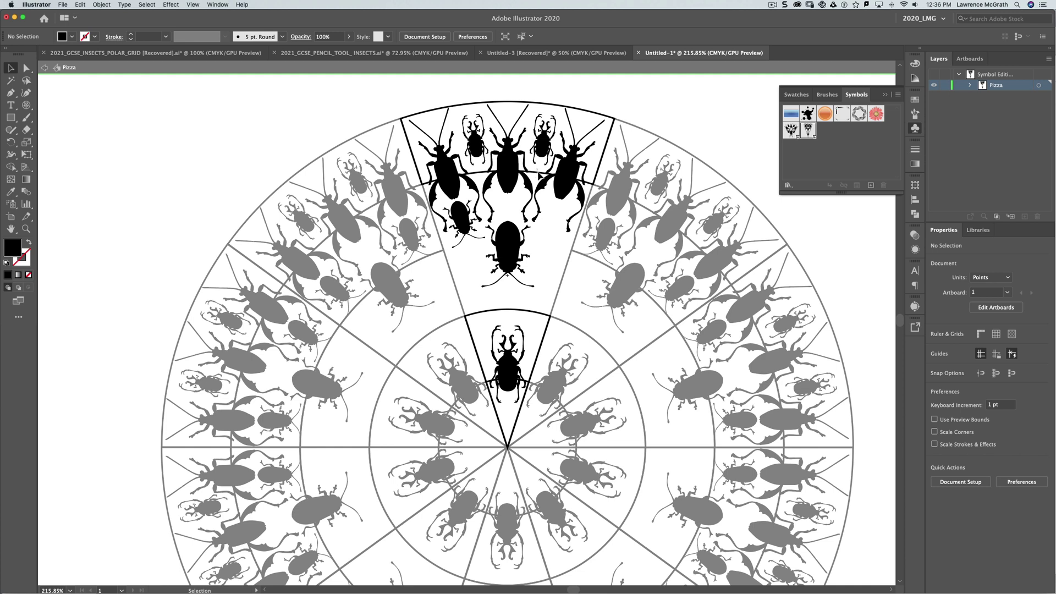
left_click(538, 174)
key("Delete")
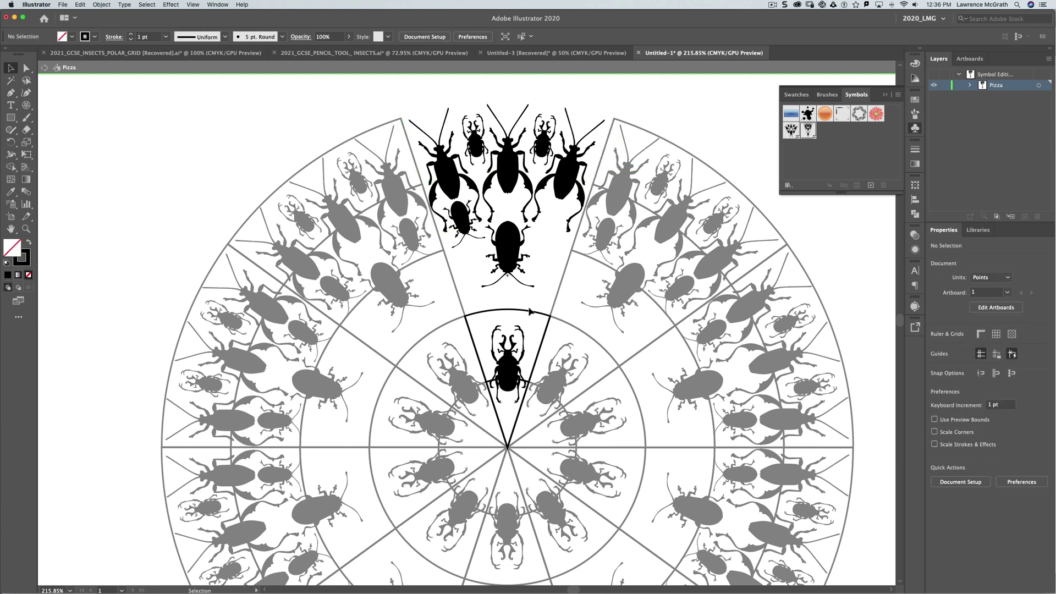
left_click(532, 314)
key("Delete")
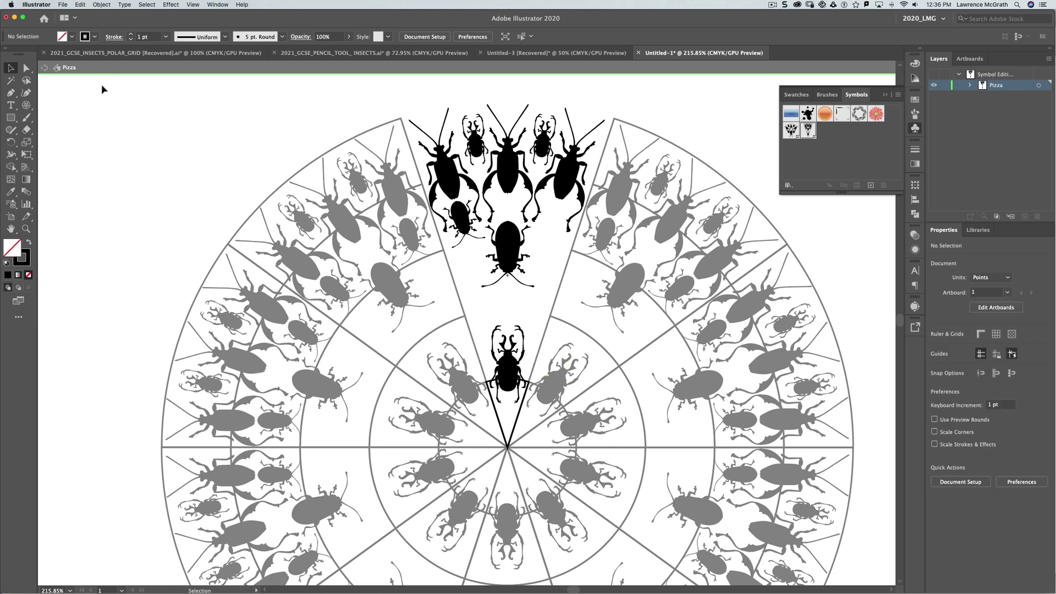
left_click(45, 68)
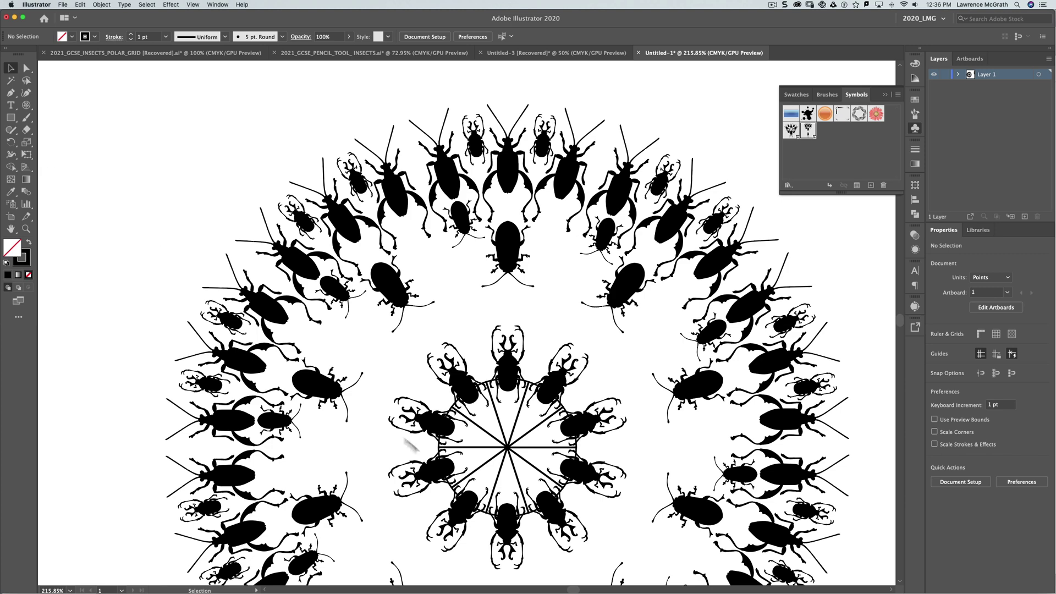
Delete the last wedge lines around the centre beetle in the Pizza symbol and exit editing
double_click(508, 251)
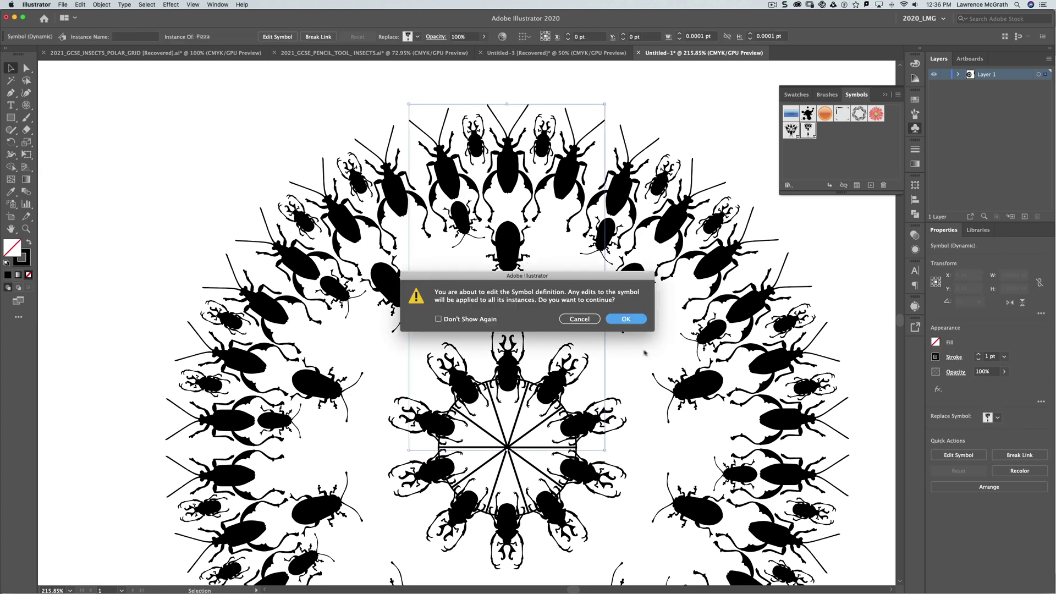
left_click(627, 320)
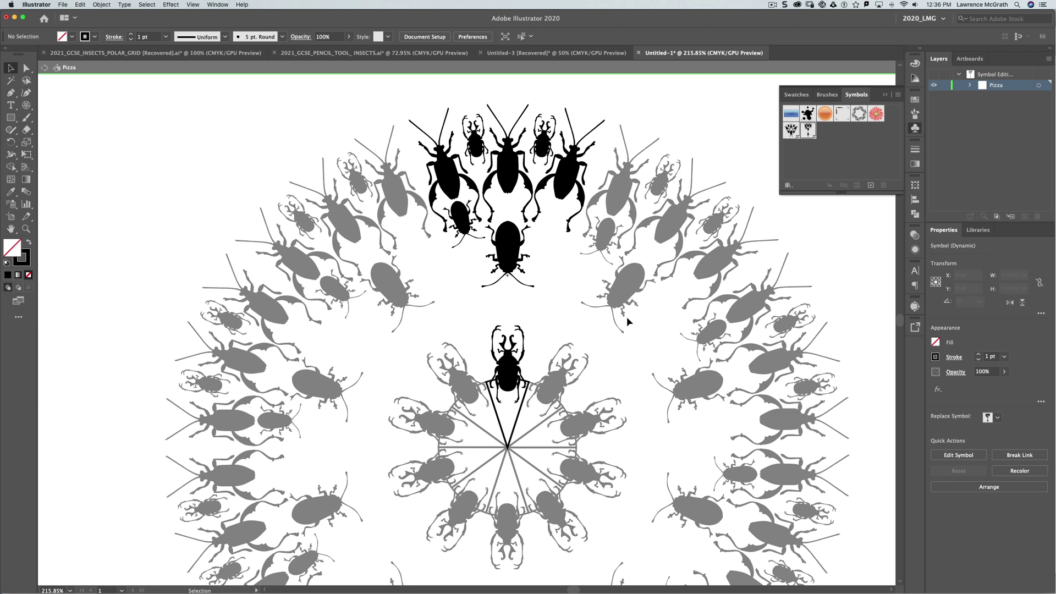
left_click(519, 422)
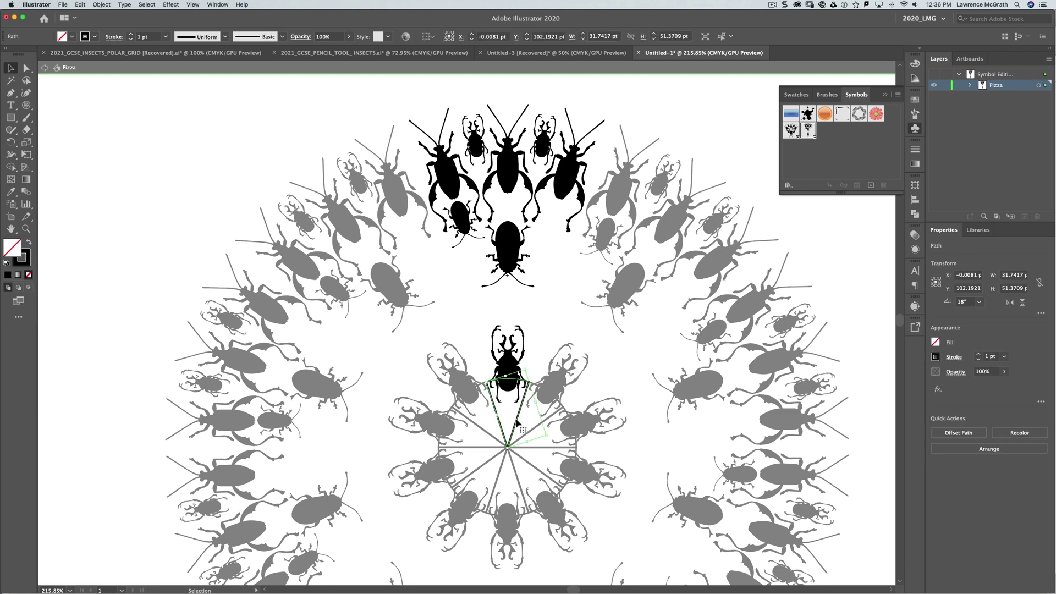
left_click(520, 431)
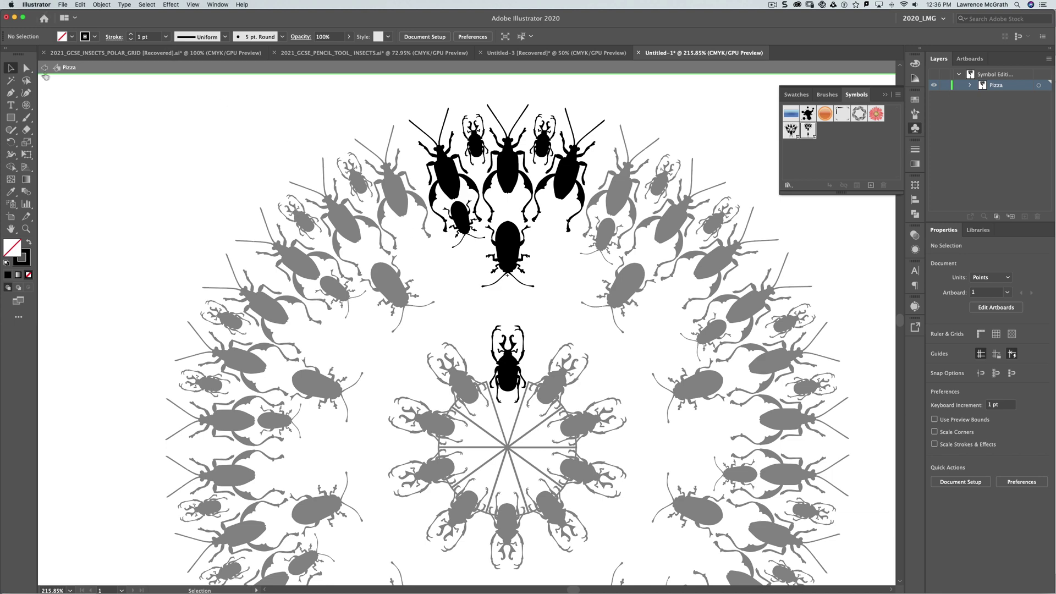
left_click(44, 68)
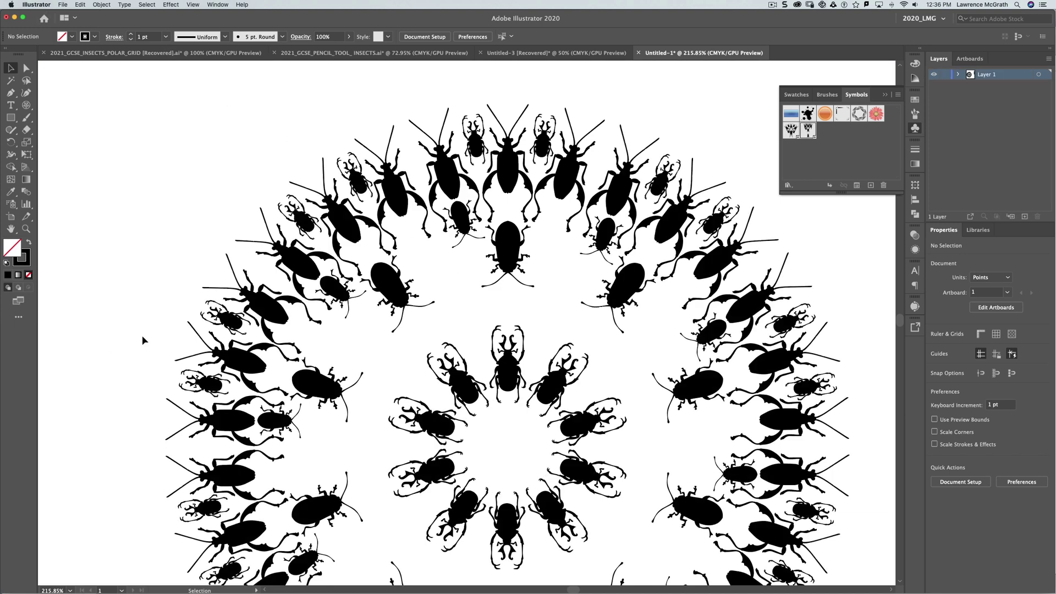
Zoom to 100% (Cmd+1) to see the whole ten-wedge beetle mandala and the three spare beetles
key("super+1")
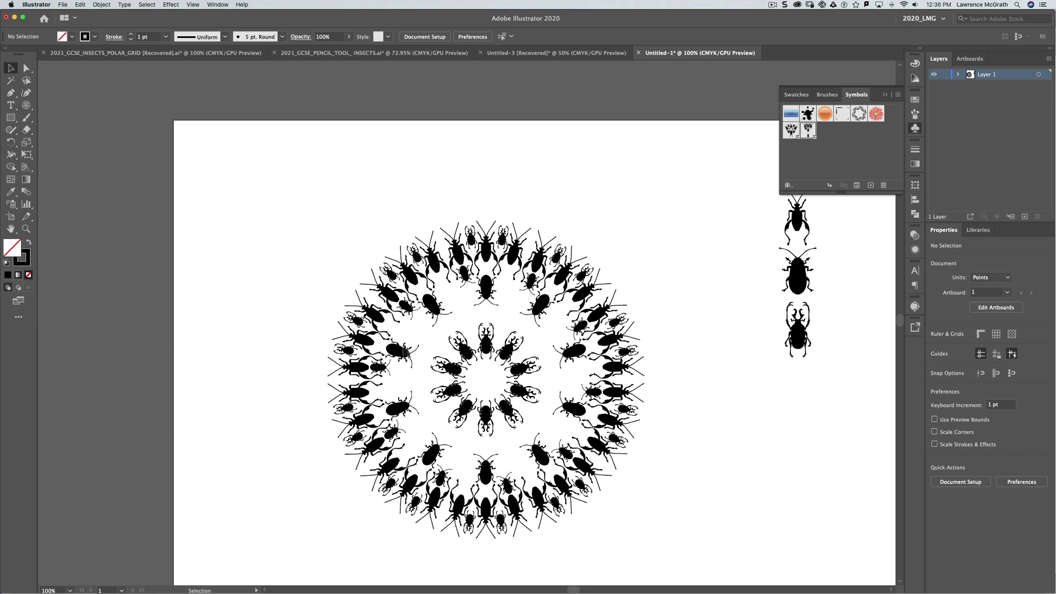
In the Pizza symbol, rotate the large middle-ring beetle about 89.6° so all ten copies lie horizontally
double_click(487, 293)
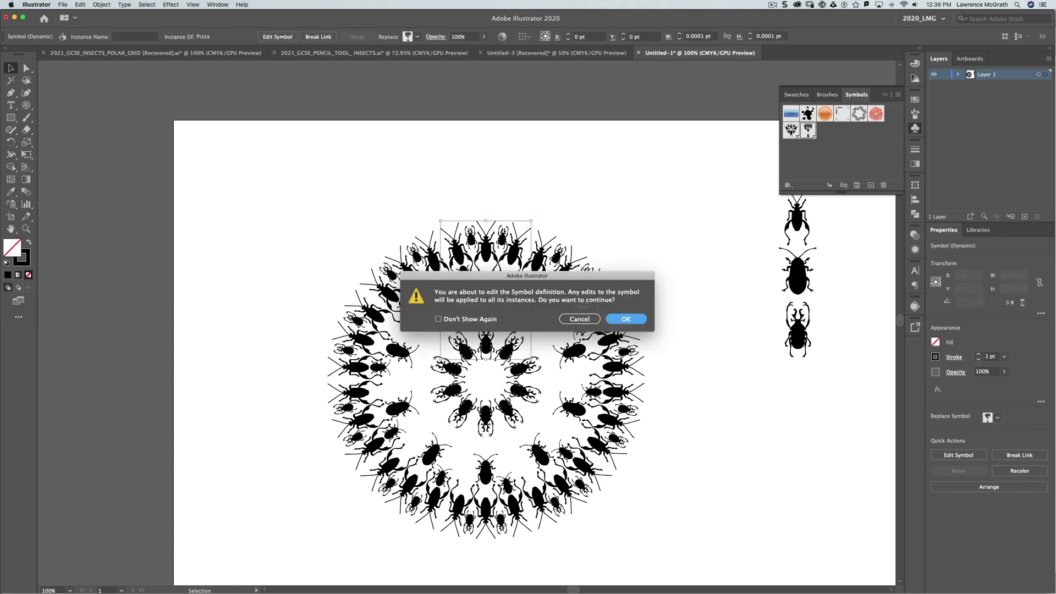
left_click(626, 319)
left_click(487, 288)
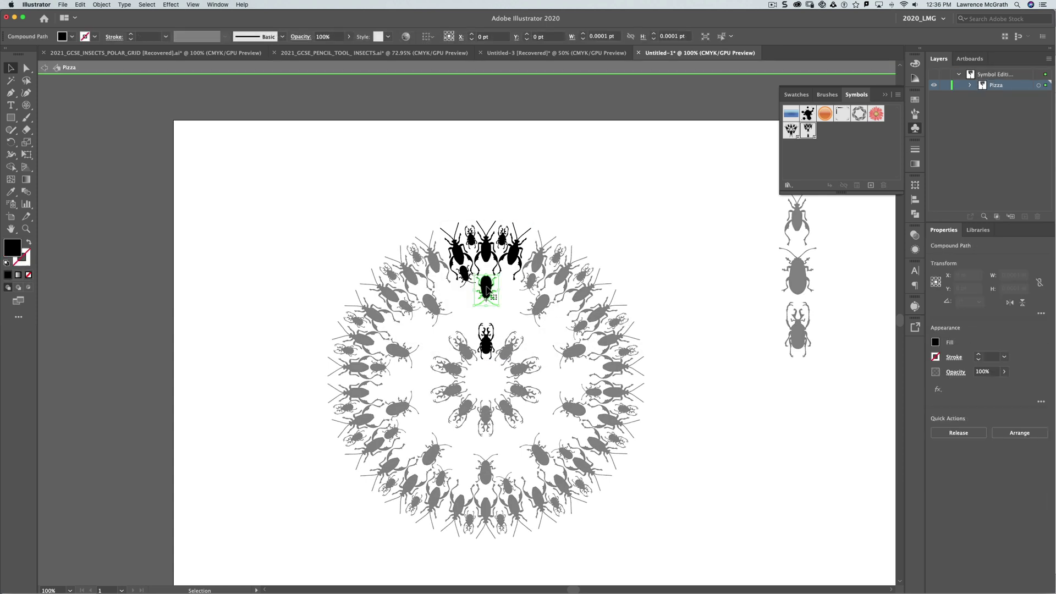
mouse_move(499, 306)
left_mouse_down()
mouse_move(474, 303)
mouse_move(485, 302)
left_mouse_up()
left_click(486, 300)
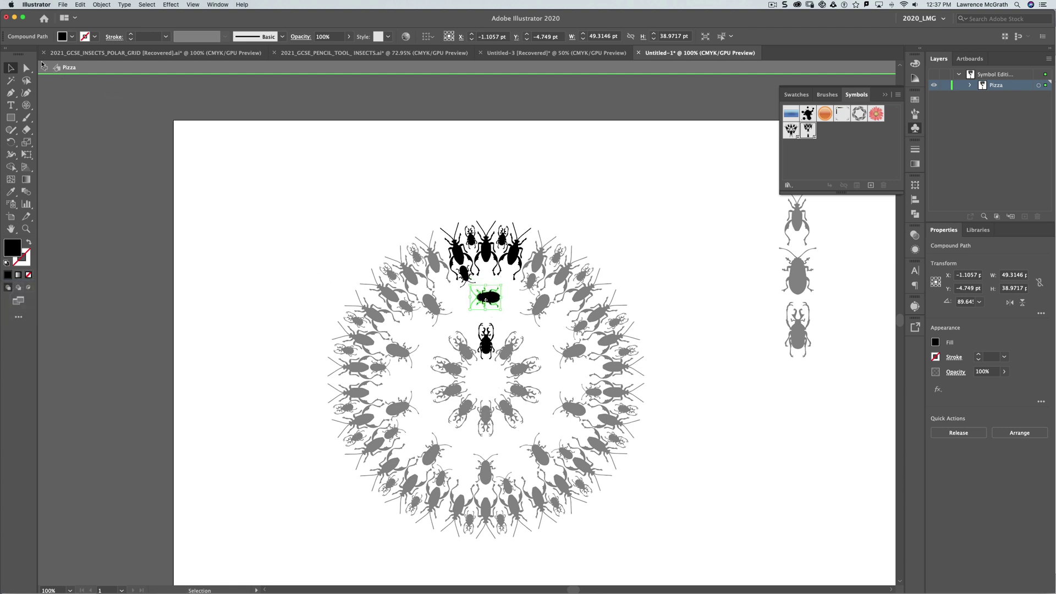
left_click(45, 67)
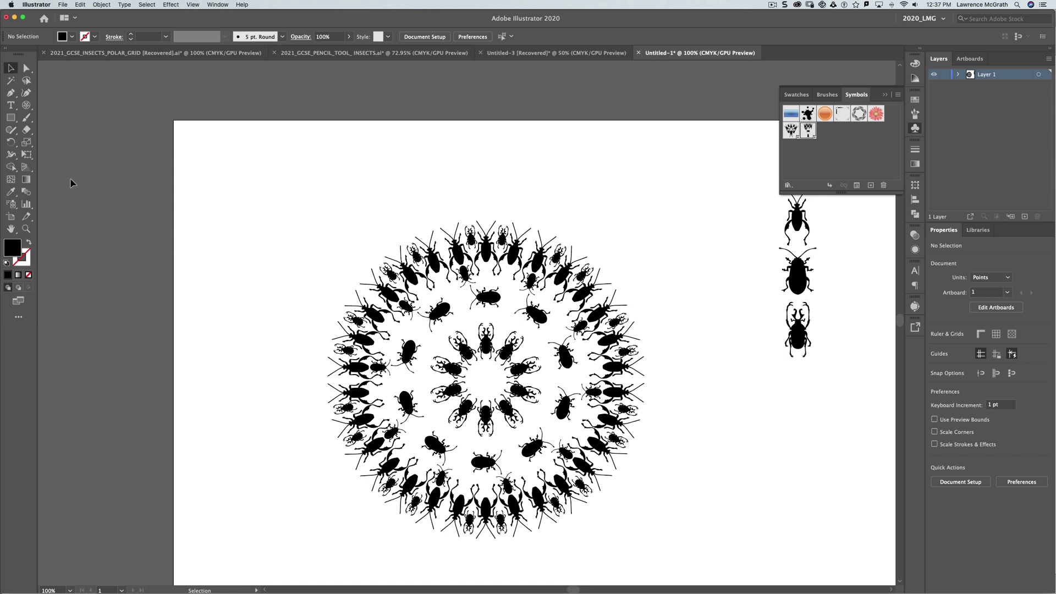